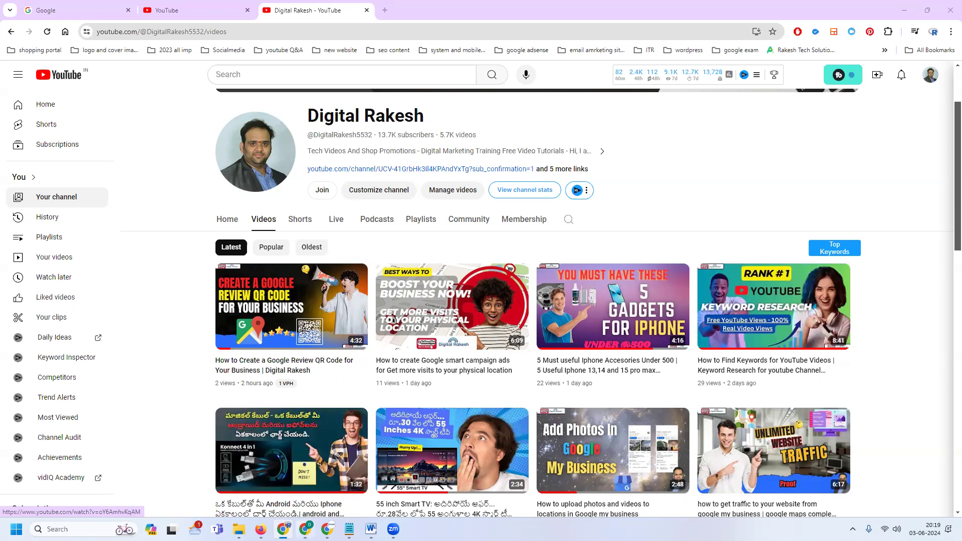
# Bring up the Everest MEP Institute site's Popular Courses and open Chrome's options menu
pyautogui.hotkey('alt', 'Tab')
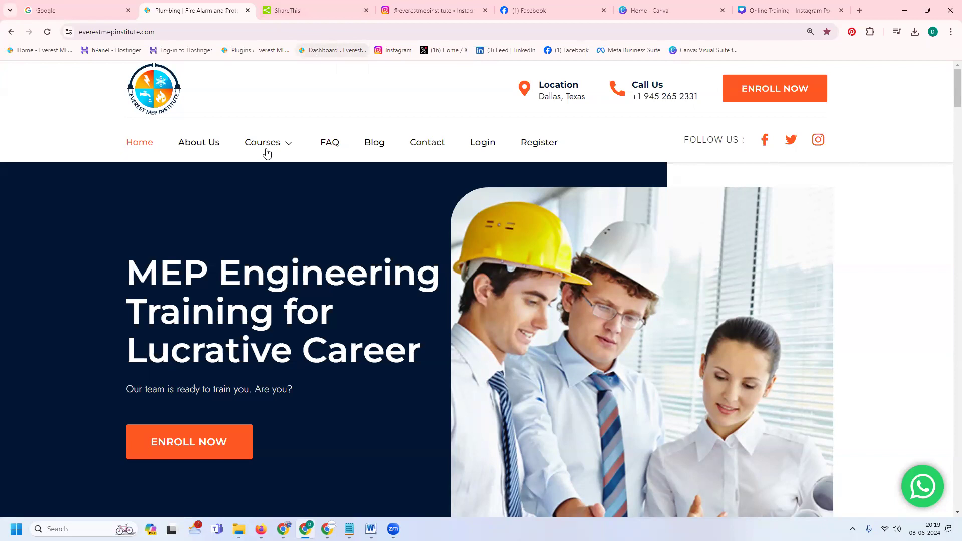
pyautogui.scroll(-1, 184, 221)
pyautogui.scroll(-3, 184, 222)
pyautogui.scroll(-2, 183, 222)
pyautogui.scroll(-3, 184, 222)
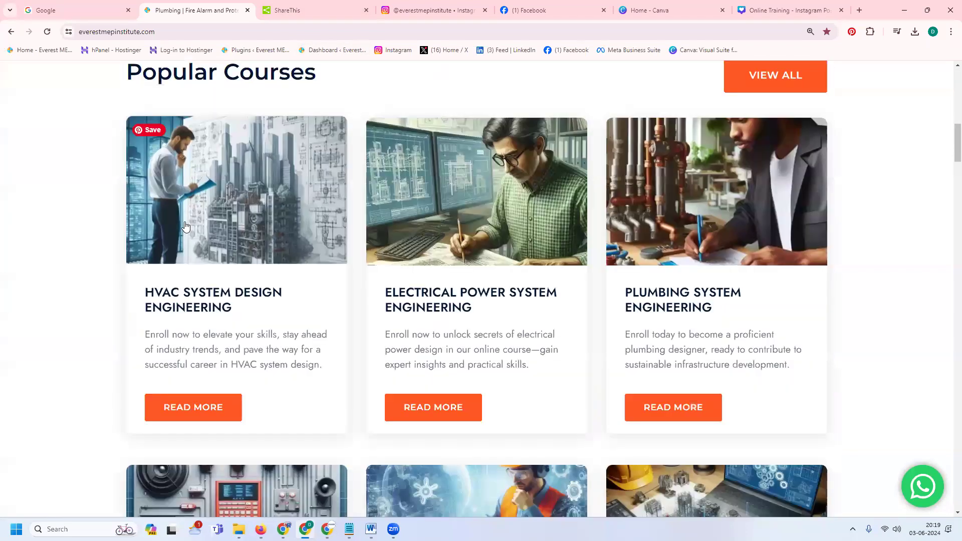
pyautogui.click(950, 31)
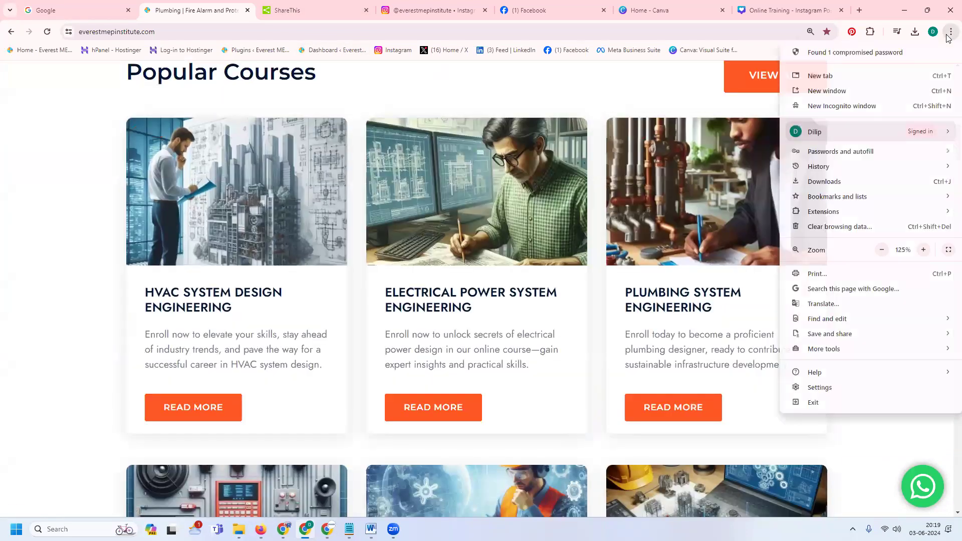
# Load sharethis.com incognito, try its Facebook and X share buttons, then close both popups
pyautogui.click(856, 106)
pyautogui.write('sh')
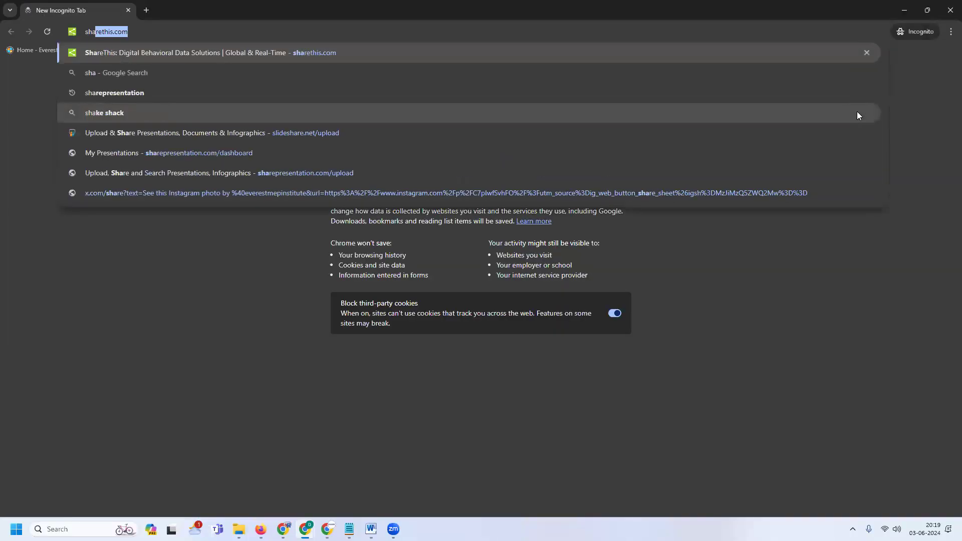
pyautogui.write('arethis')
pyautogui.press('Return')
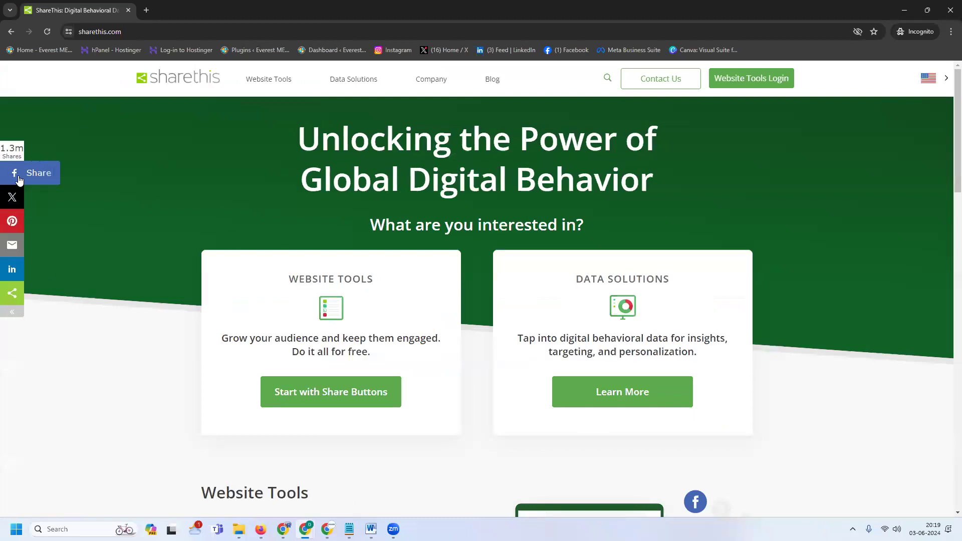
pyautogui.click(19, 177)
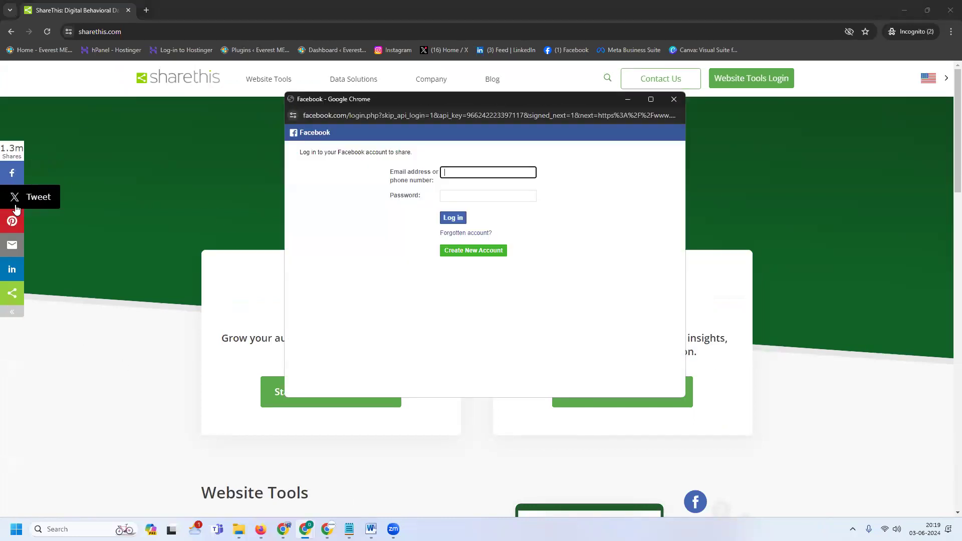
pyautogui.click(15, 197)
pyautogui.click(673, 99)
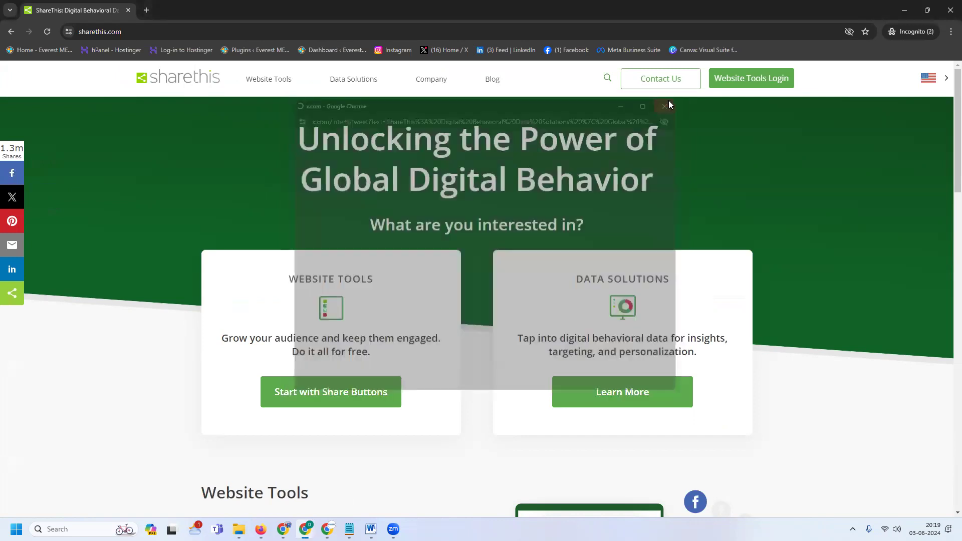
pyautogui.moveTo(305, 530)
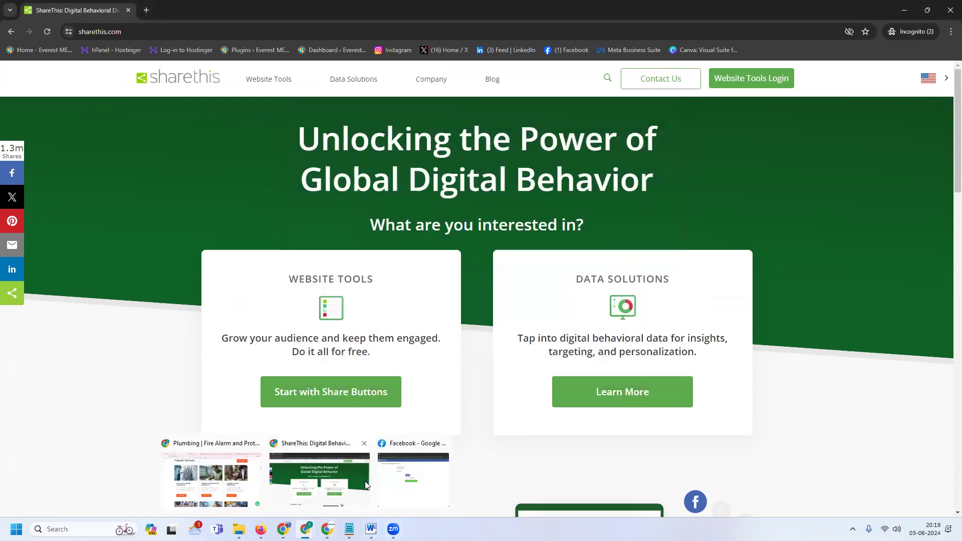
pyautogui.click(444, 443)
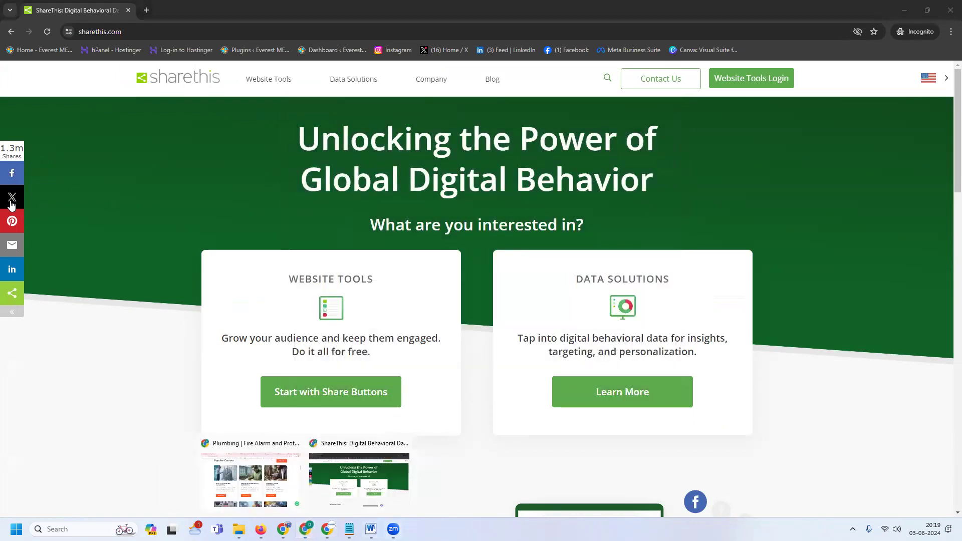
pyautogui.click(948, 13)
pyautogui.click(334, 15)
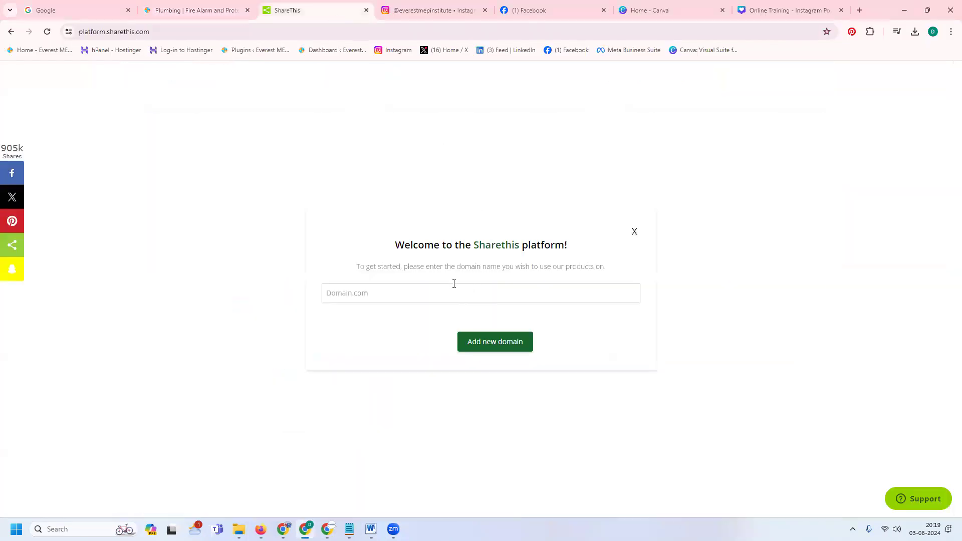
pyautogui.click(170, 5)
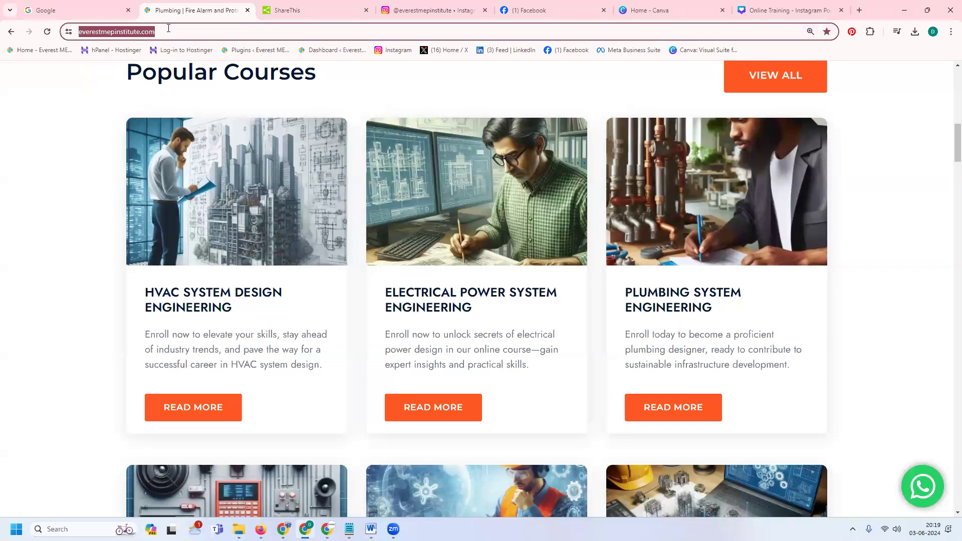
pyautogui.click(289, 9)
pyautogui.click(392, 291)
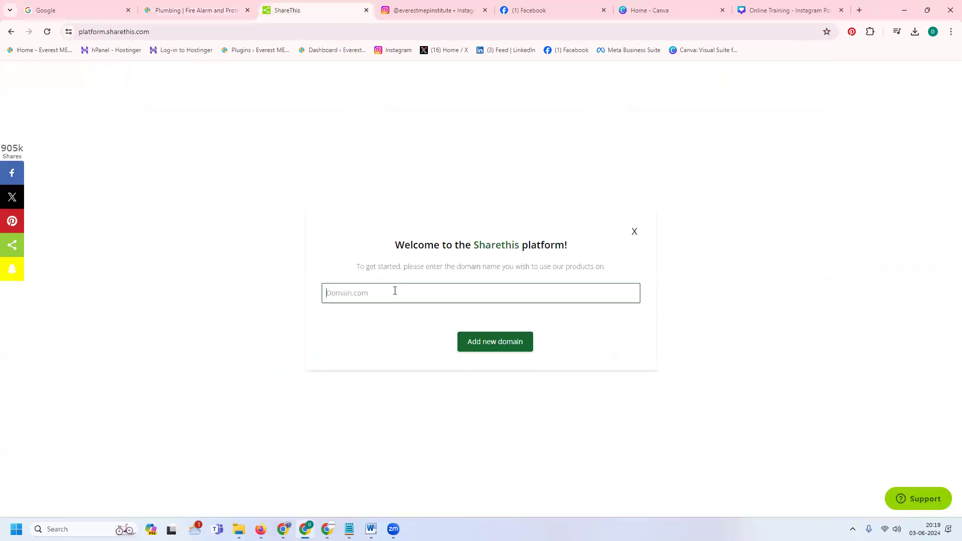
pyautogui.write('https://everestmepinstitute.com/')
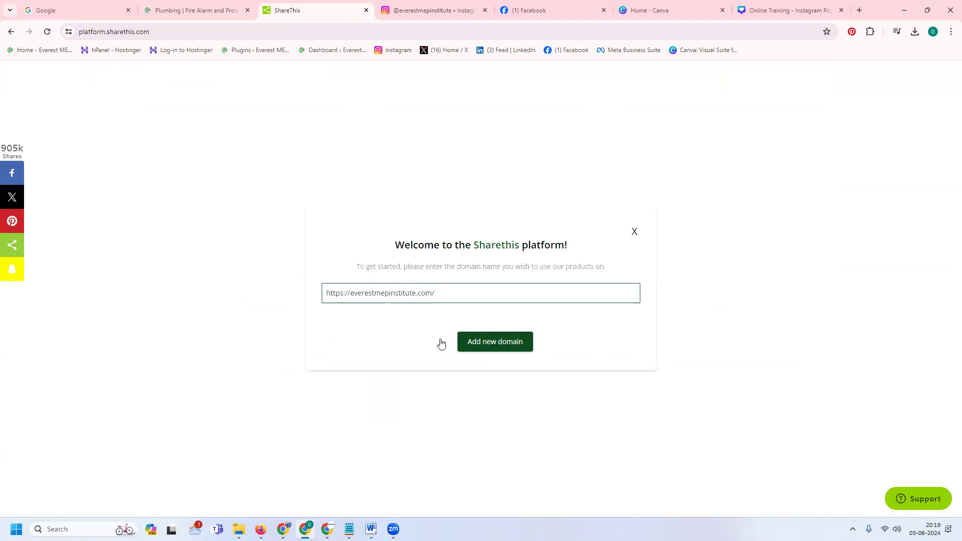
pyautogui.moveTo(351, 292); pyautogui.dragTo(296, 303)
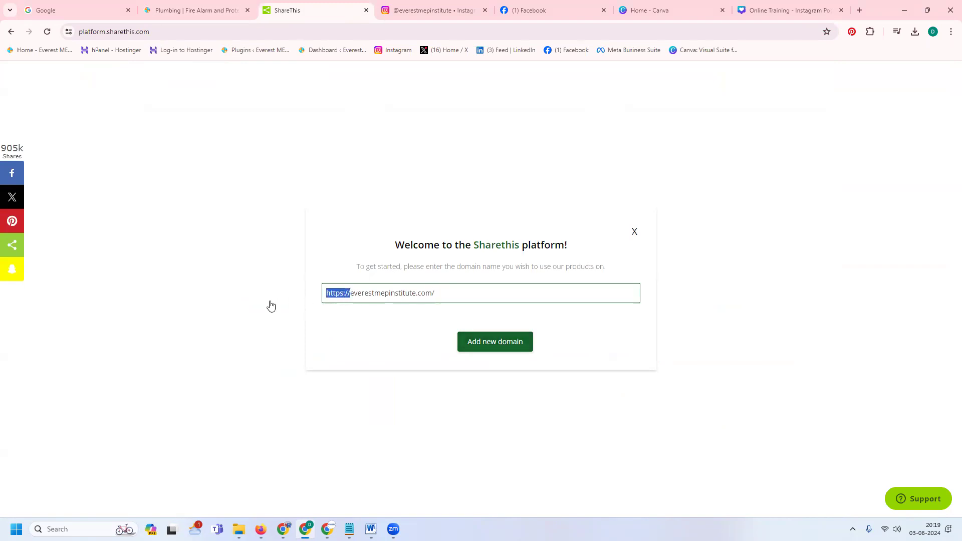
pyautogui.press('BackSpace')
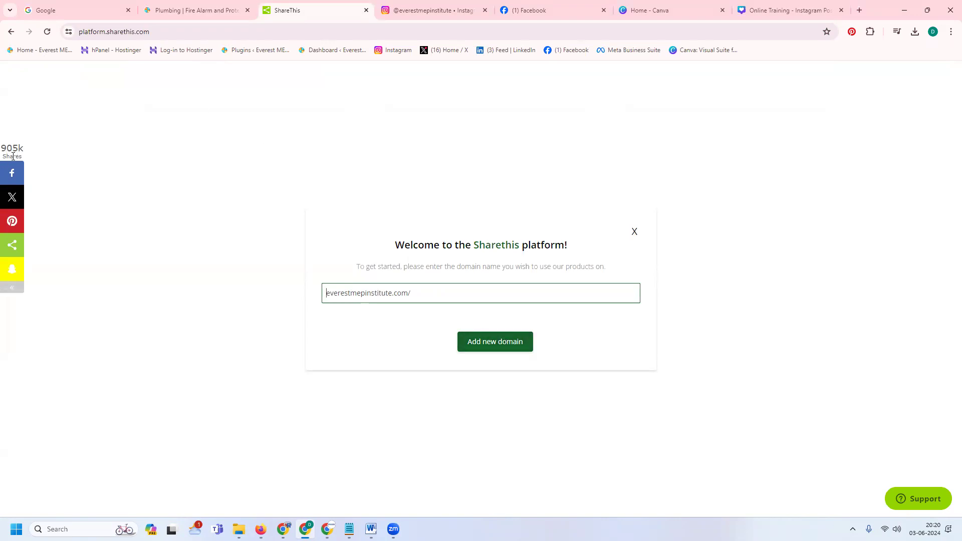
pyautogui.click(486, 344)
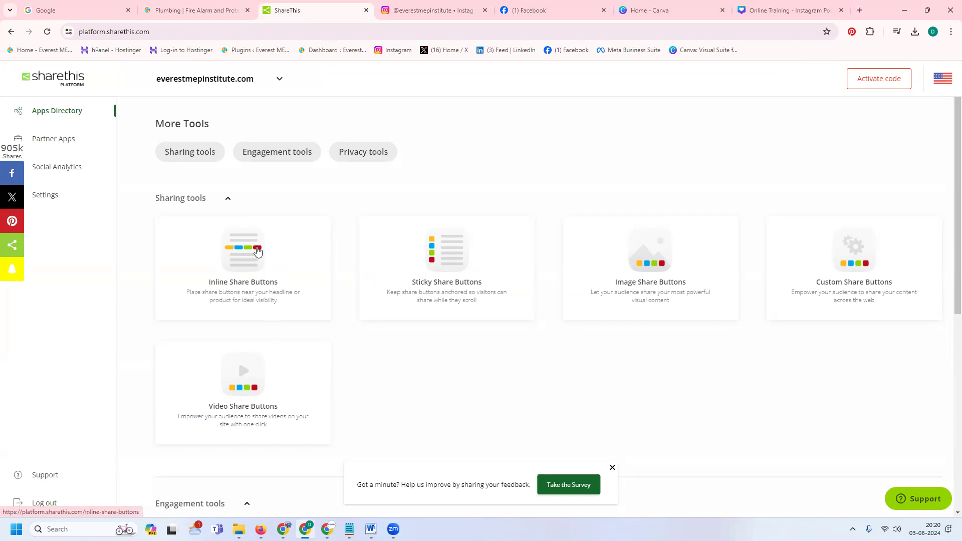
# Enable Inline Share Buttons for everestmepinstitute.com, view the placement code, and return to Apps Directory
pyautogui.click(257, 250)
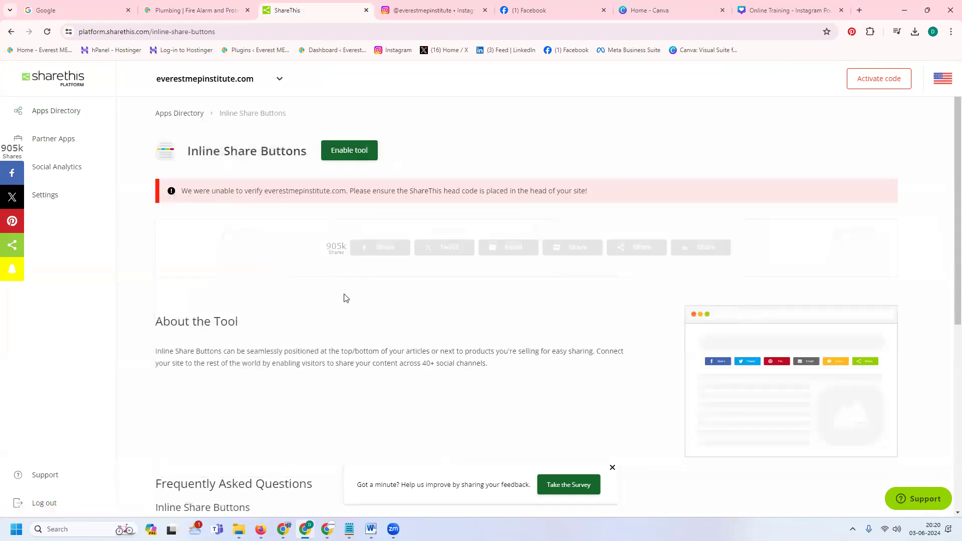
pyautogui.click(358, 152)
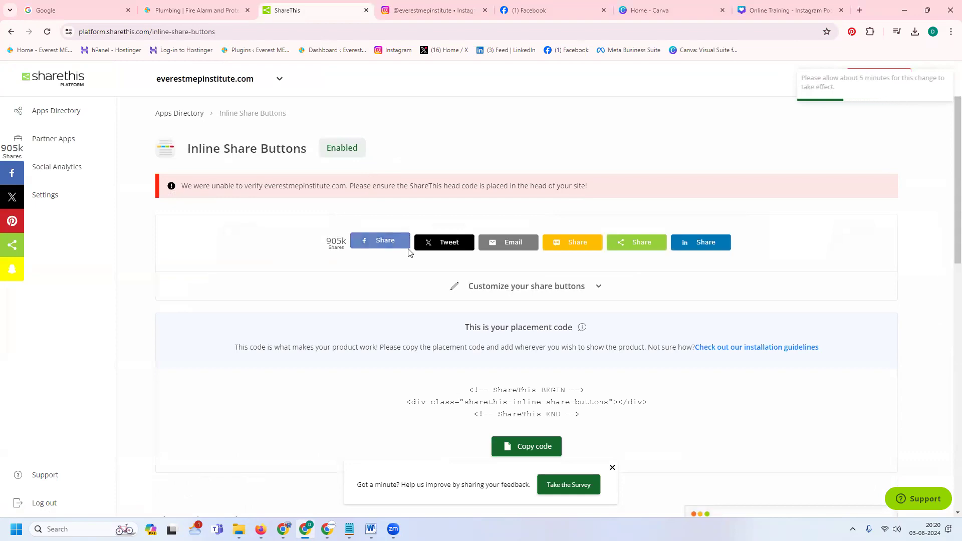
pyautogui.scroll(-3, 408, 253)
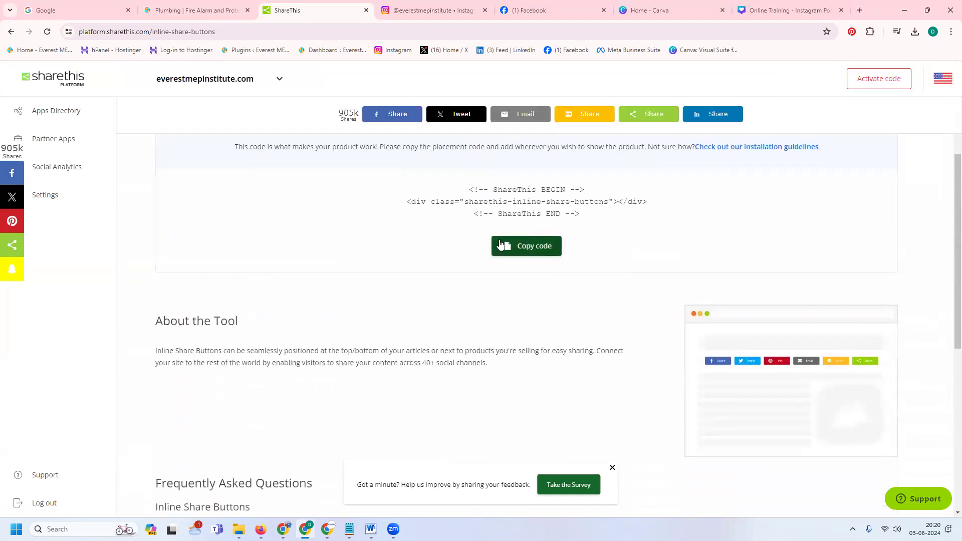
pyautogui.scroll(2, 436, 151)
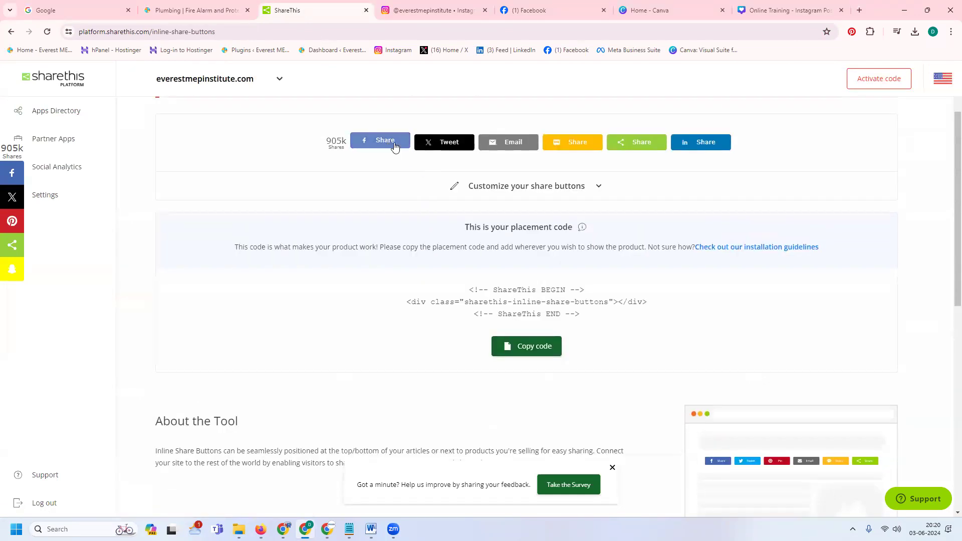
pyautogui.scroll(2, 493, 210)
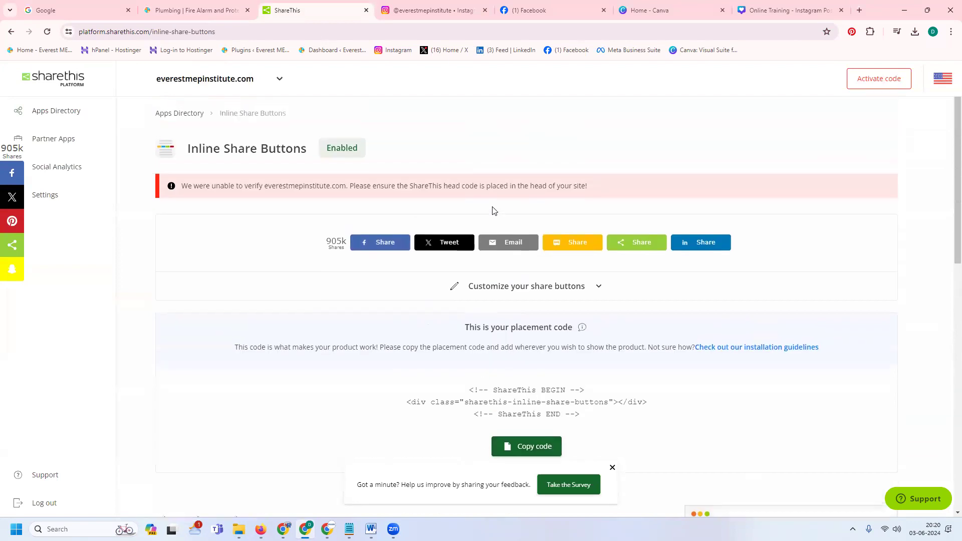
pyautogui.click(174, 113)
pyautogui.scroll(-3, 359, 250)
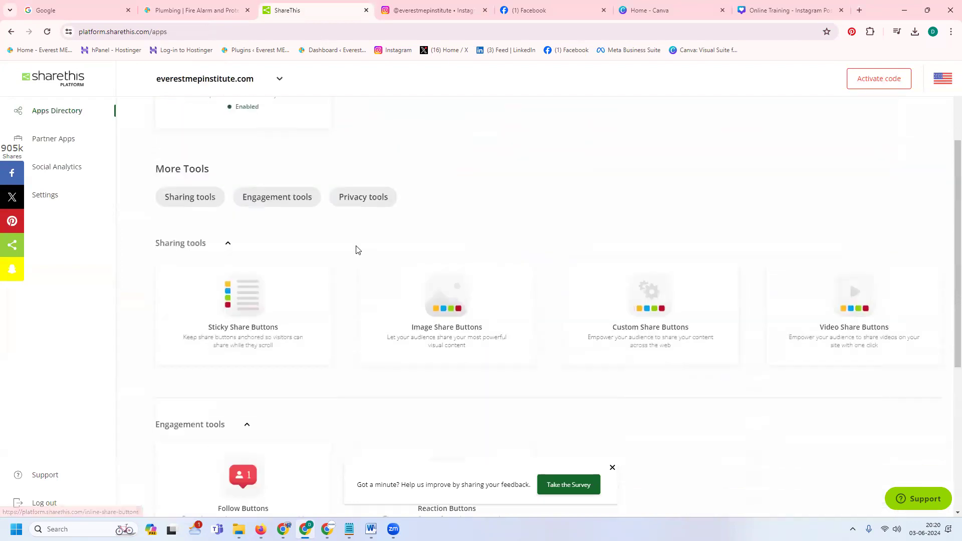
# Enable Sticky Share Buttons for the site and expand 'Customize your share buttons'
pyautogui.click(263, 251)
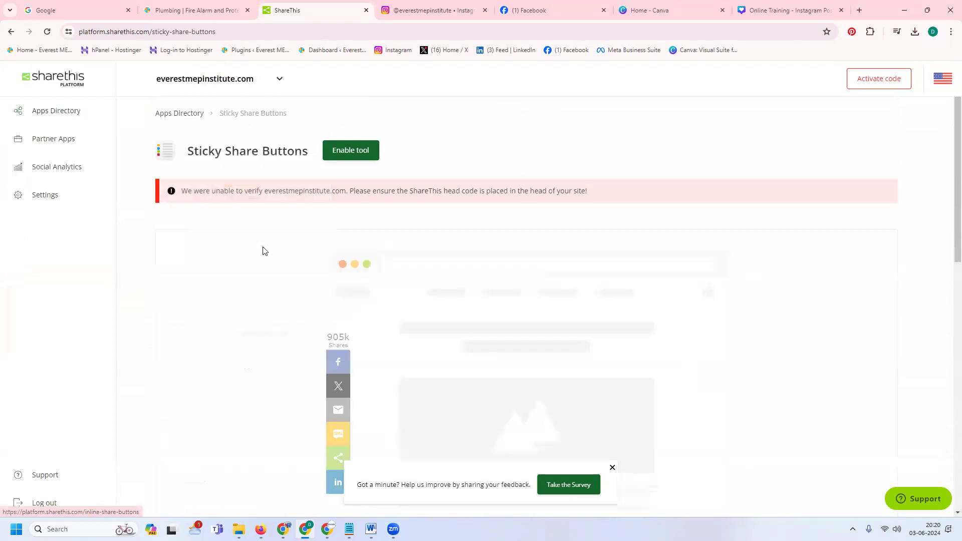
pyautogui.click(341, 154)
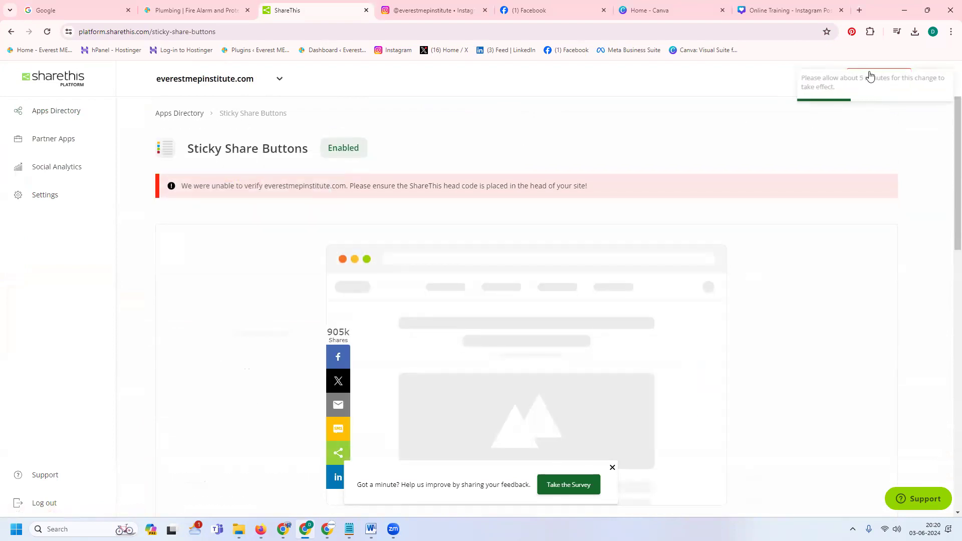
pyautogui.scroll(-2, 616, 198)
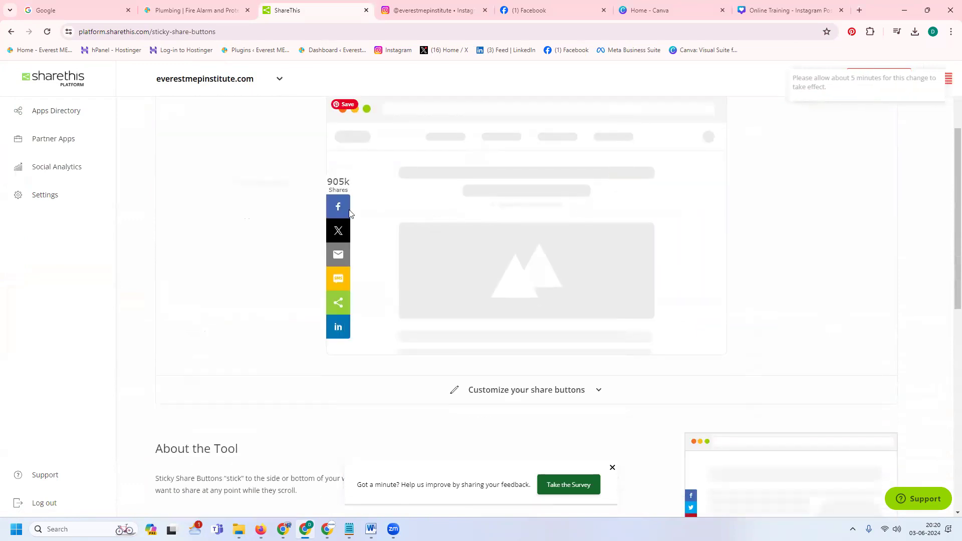
pyautogui.click(203, 11)
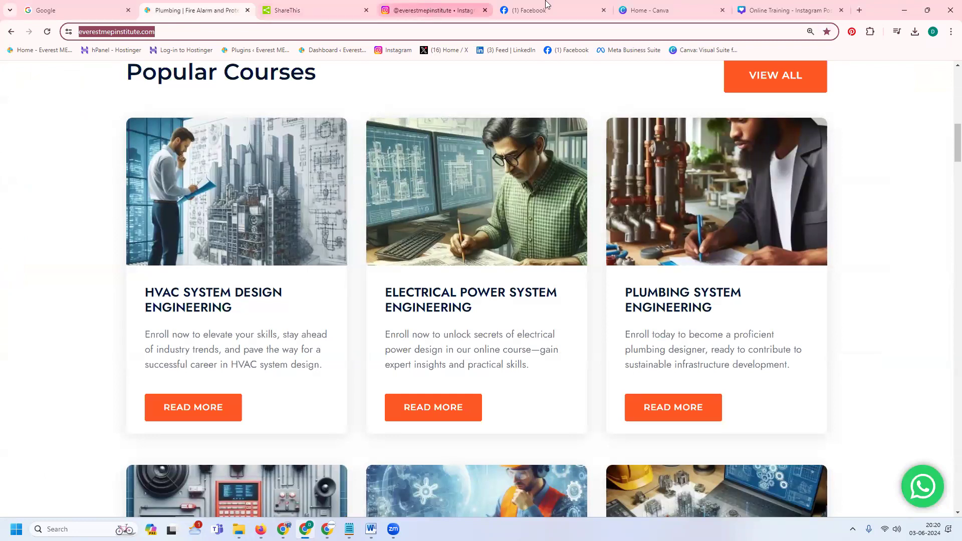
pyautogui.click(338, 5)
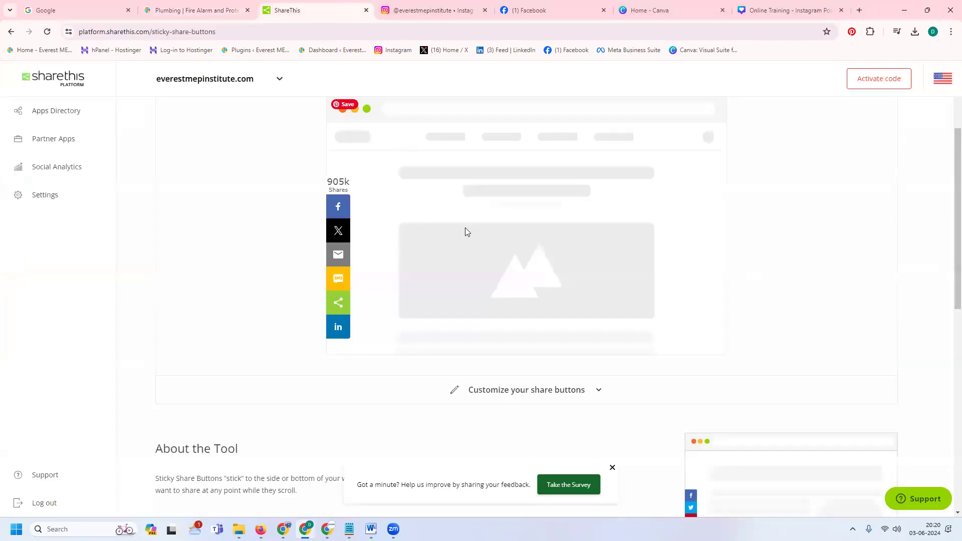
pyautogui.scroll(-2, 465, 228)
pyautogui.click(605, 243)
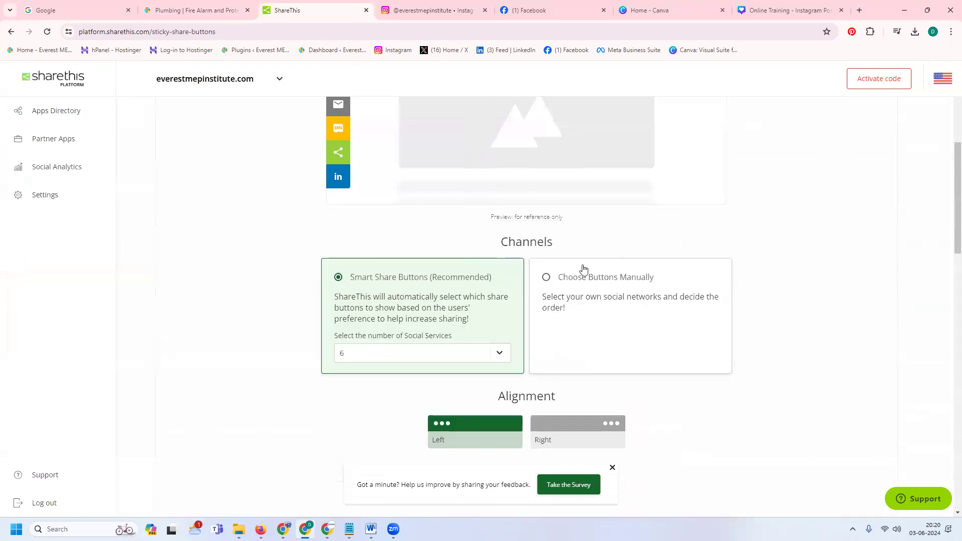
pyautogui.scroll(-2, 580, 271)
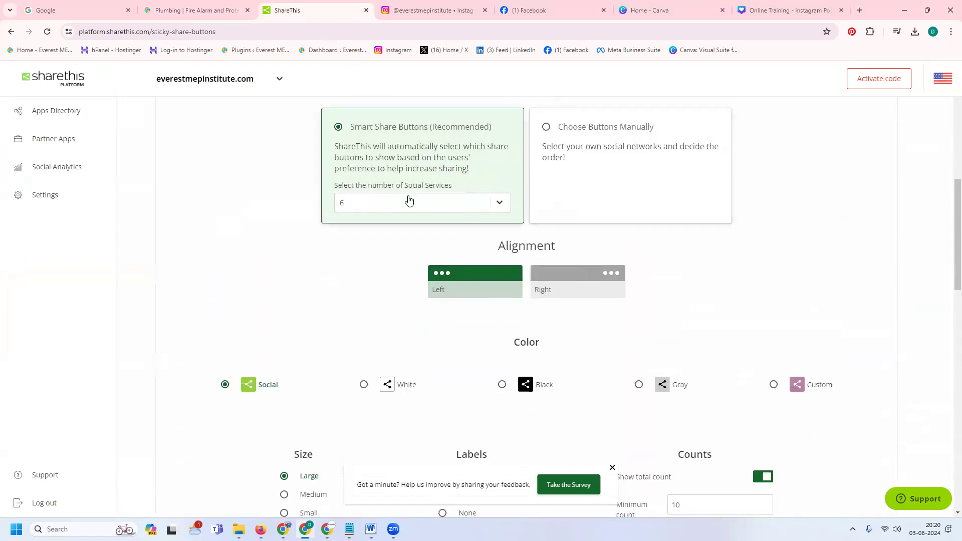
# Switch network selection to Choose Buttons Manually, after deselecting SMS, email and X
pyautogui.click(568, 130)
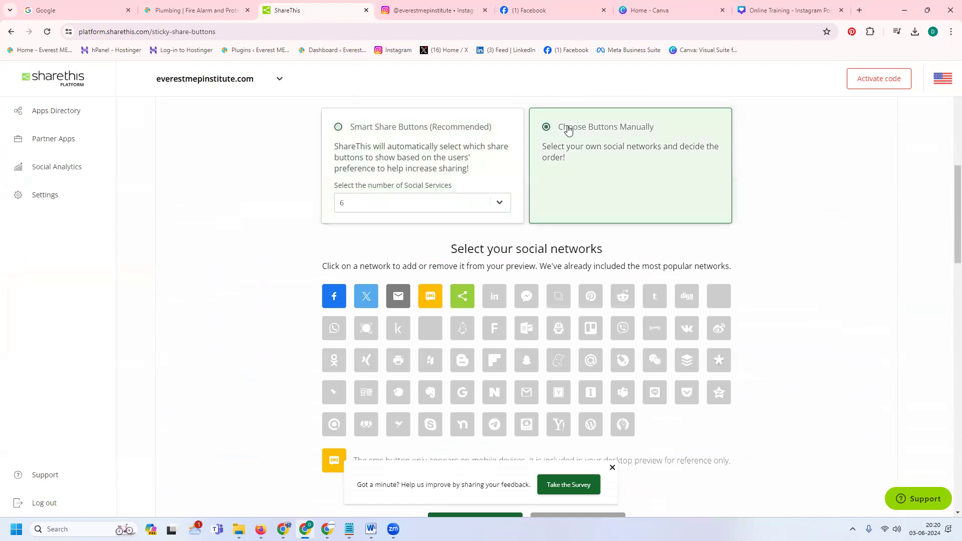
pyautogui.click(432, 301)
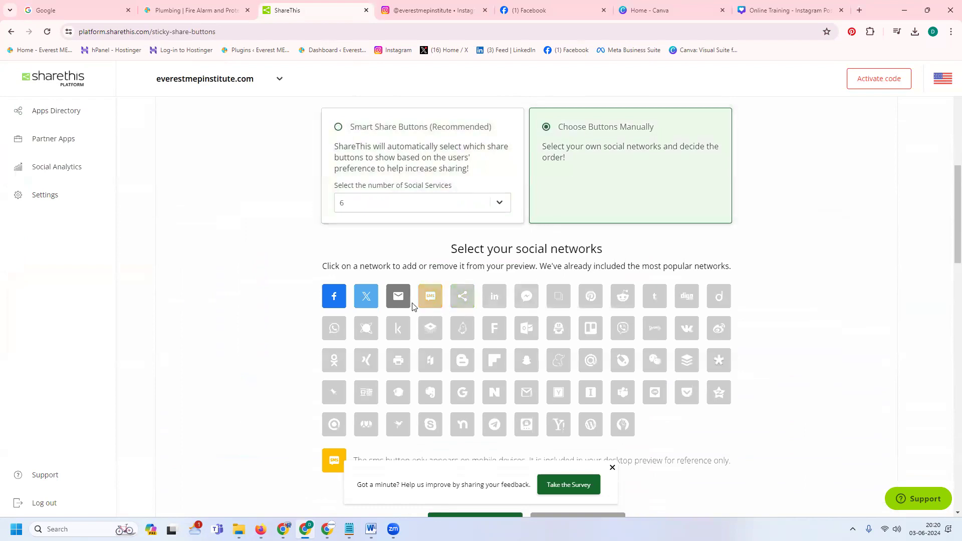
pyautogui.click(397, 296)
pyautogui.click(367, 300)
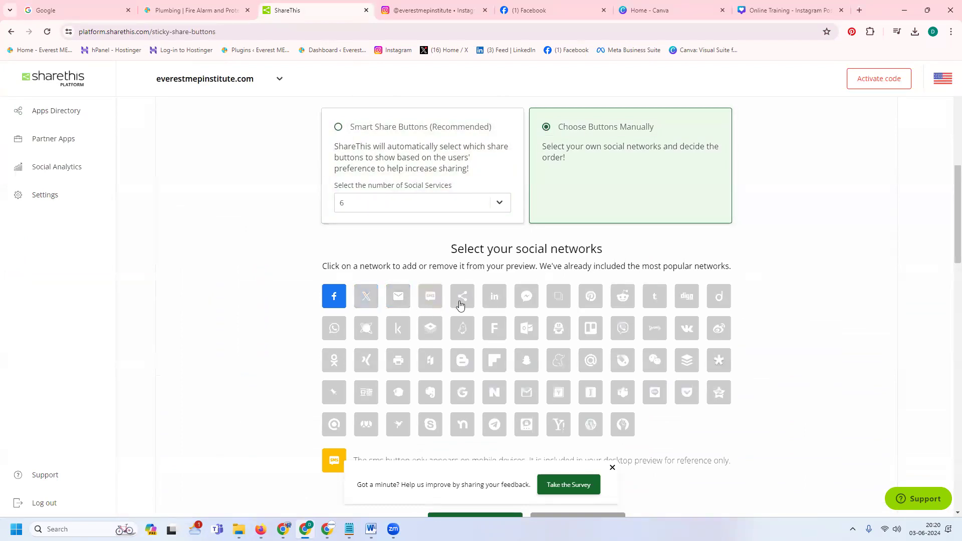
pyautogui.click(378, 204)
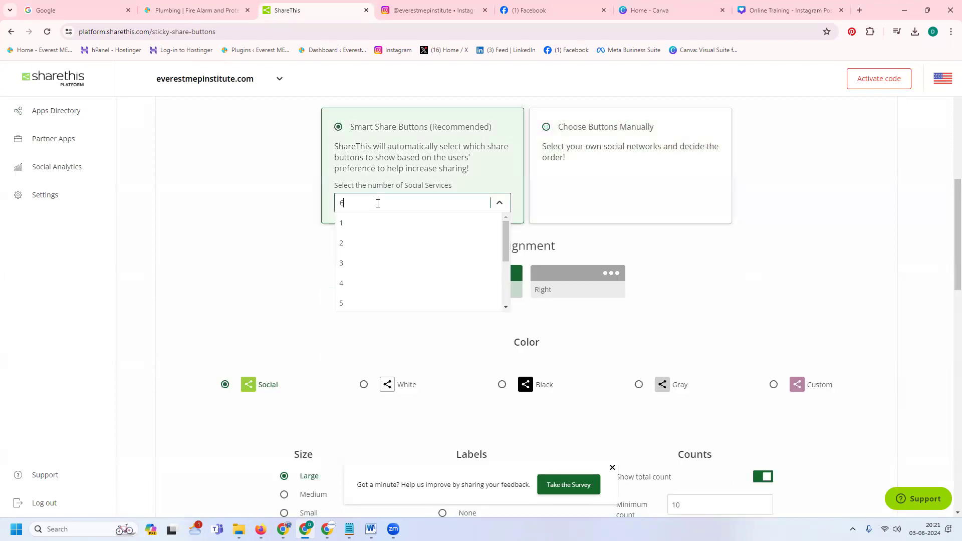
pyautogui.click(563, 195)
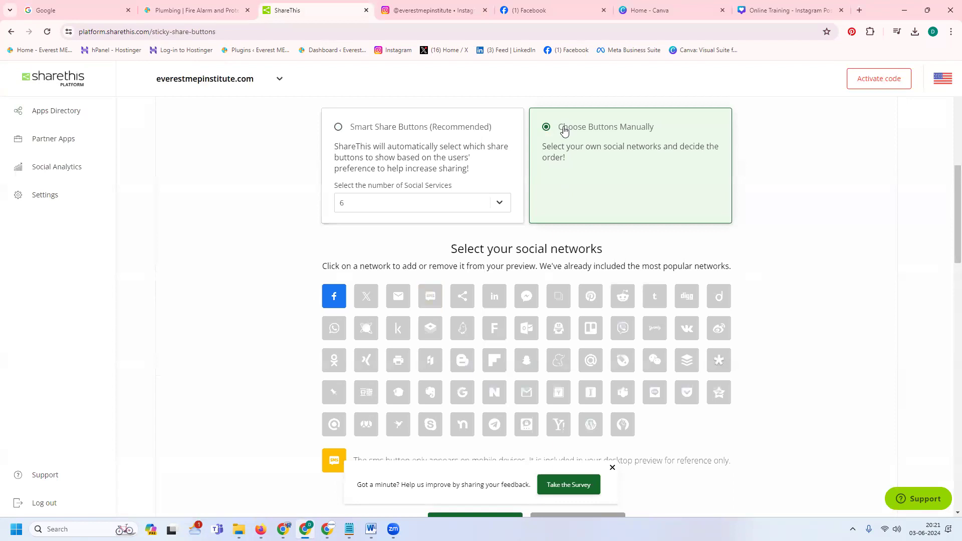
# Add X, email, WhatsApp, Pinterest and the general share button to the networks
pyautogui.click(369, 297)
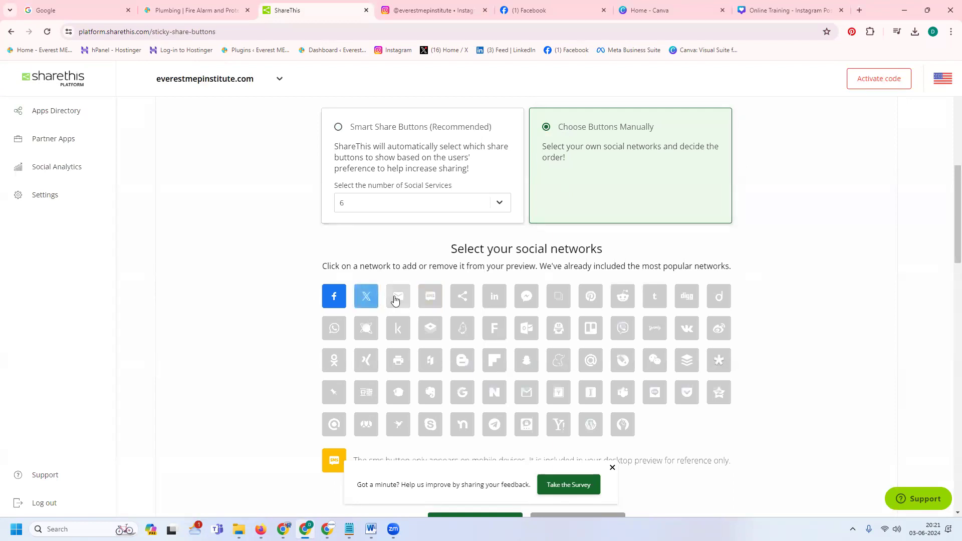
pyautogui.click(395, 300)
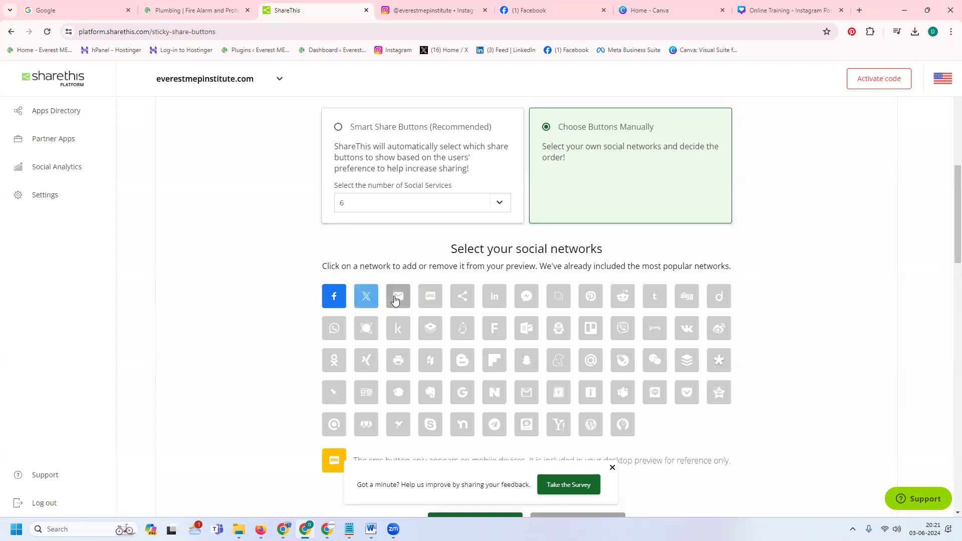
pyautogui.click(337, 334)
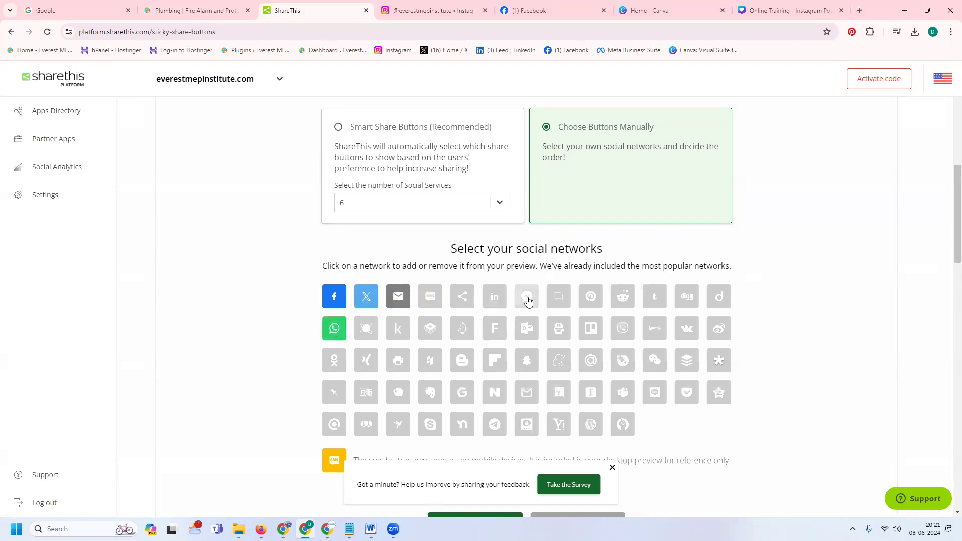
pyautogui.click(593, 301)
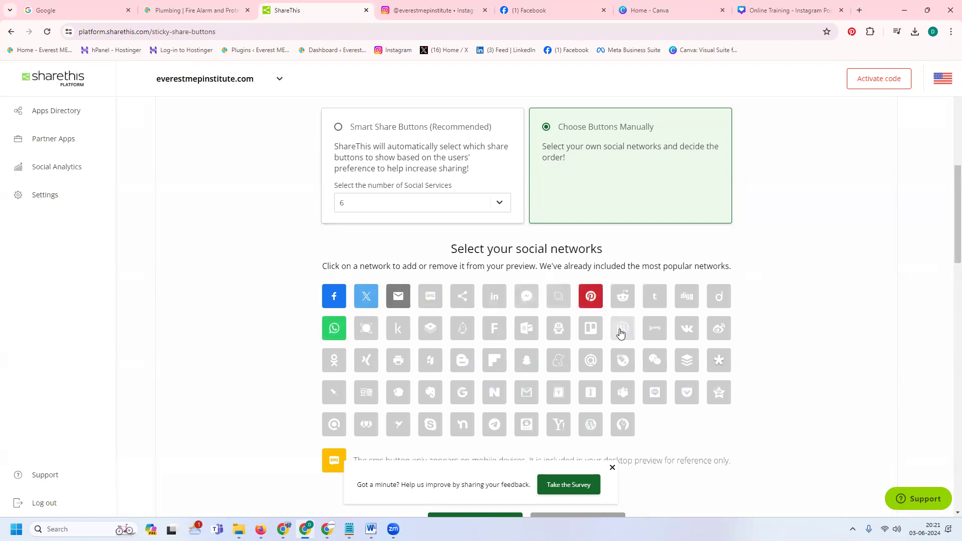
pyautogui.click(461, 297)
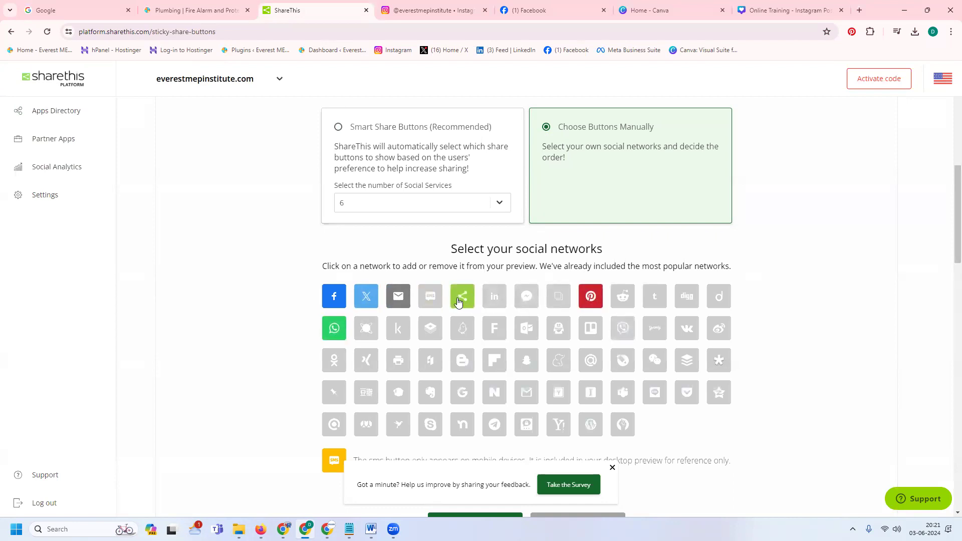
pyautogui.scroll(-3, 301, 286)
pyautogui.scroll(-3, 283, 285)
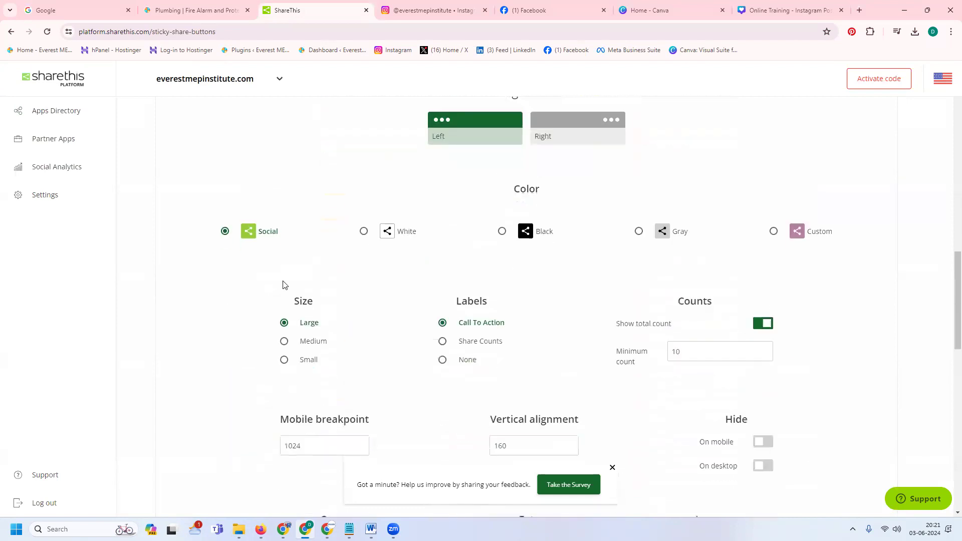
pyautogui.scroll(2, 282, 285)
pyautogui.scroll(4, 282, 285)
pyautogui.scroll(3, 281, 283)
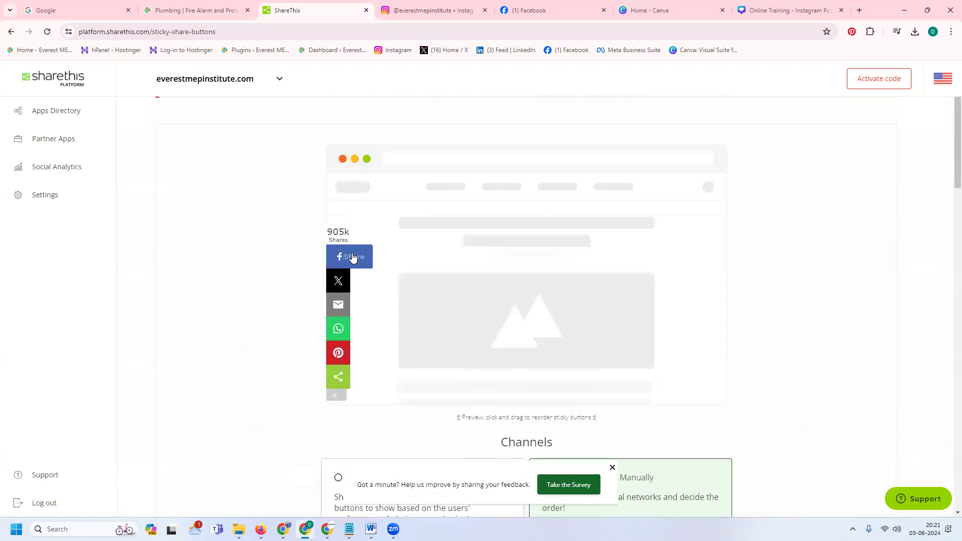
# Preview the full network list, then deselect email from the sticky buttons
pyautogui.click(337, 379)
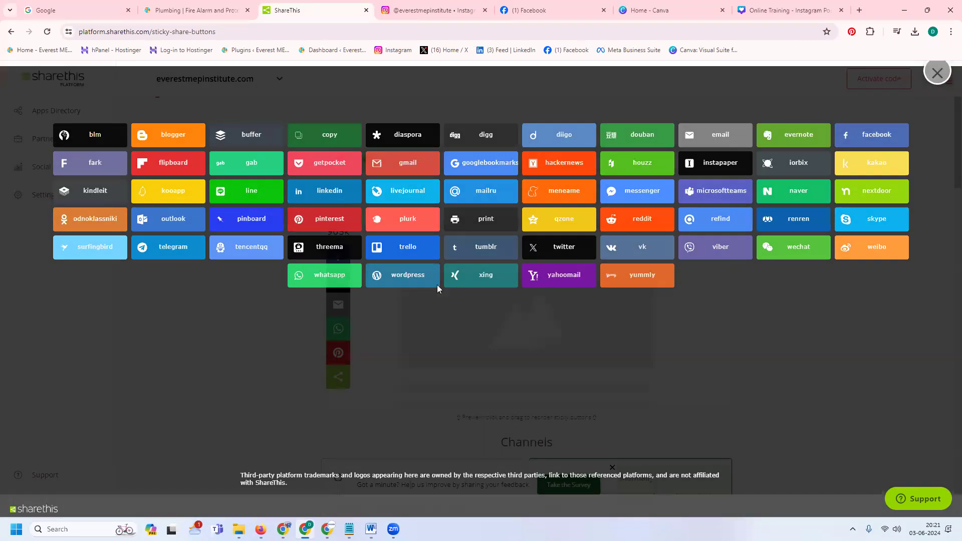
pyautogui.click(432, 282)
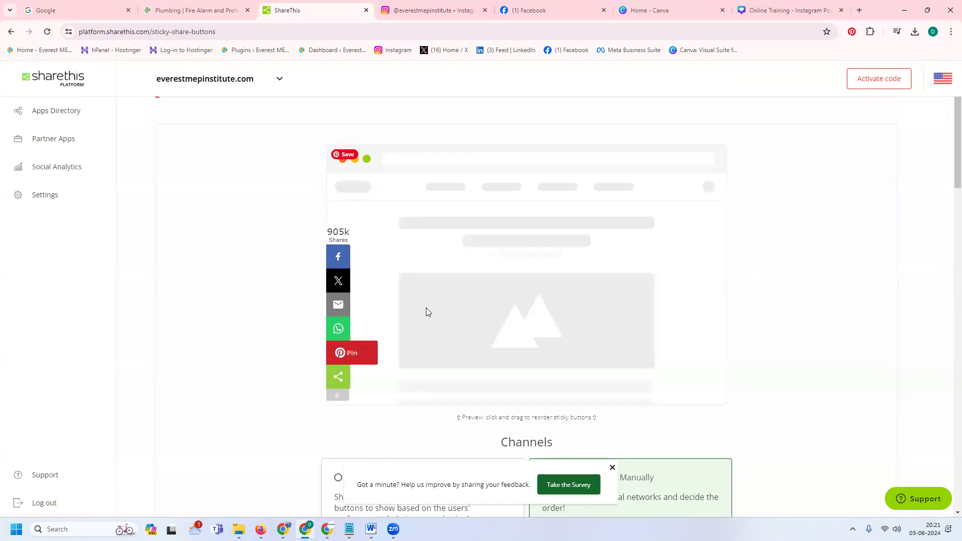
pyautogui.scroll(-3, 426, 310)
pyautogui.scroll(-2, 427, 311)
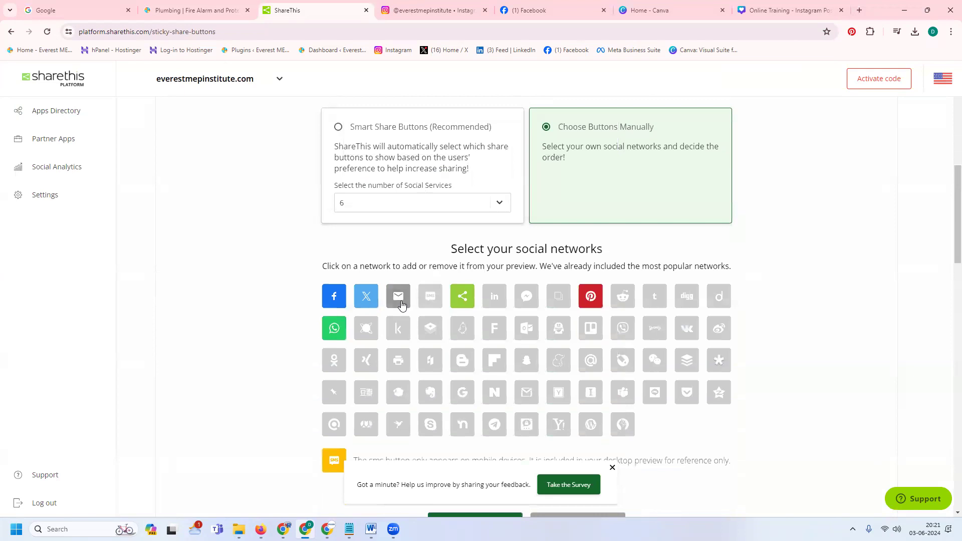
pyautogui.click(400, 302)
pyautogui.scroll(3, 171, 263)
pyautogui.scroll(3, 172, 264)
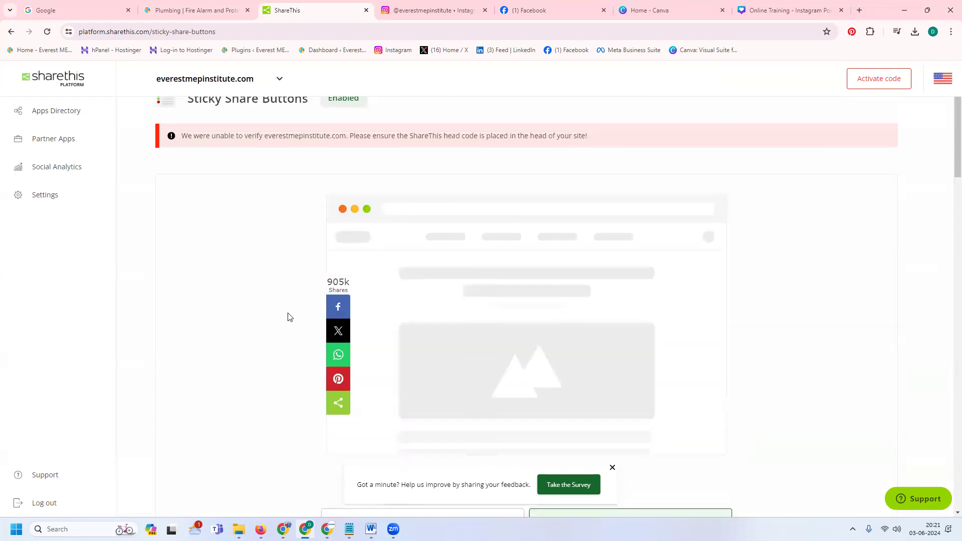
pyautogui.scroll(-3, 338, 323)
pyautogui.scroll(-2, 339, 323)
pyautogui.scroll(-3, 339, 323)
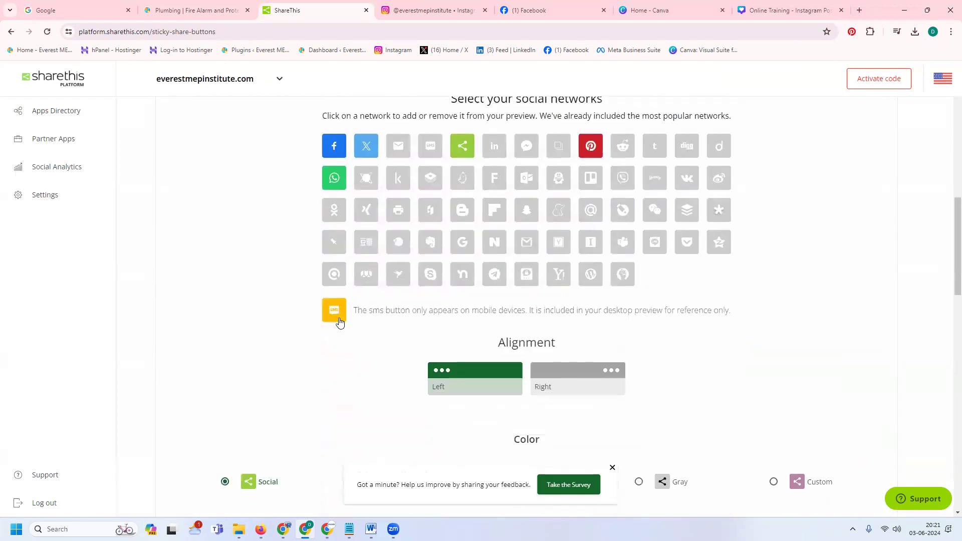
pyautogui.scroll(-2, 339, 324)
pyautogui.scroll(-2, 339, 323)
pyautogui.scroll(-2, 339, 321)
pyautogui.scroll(-2, 338, 309)
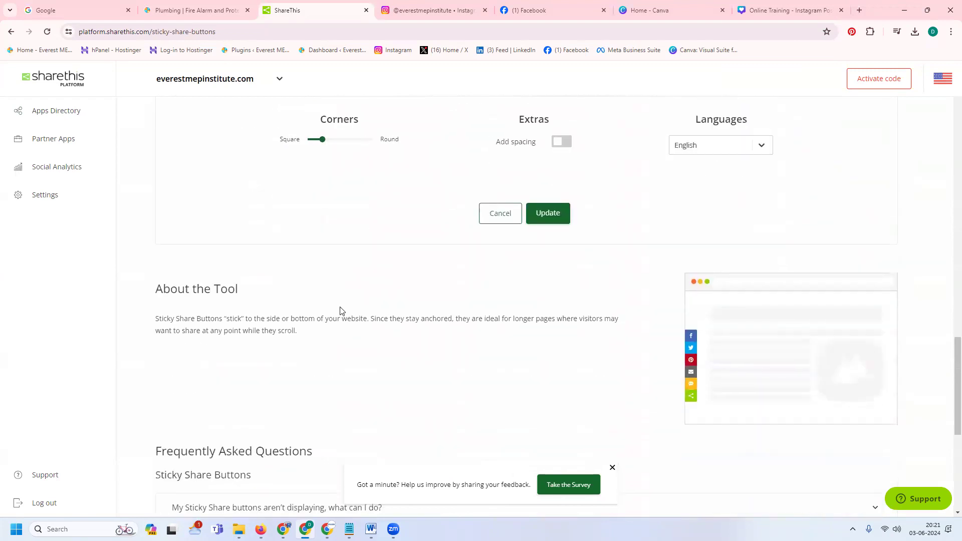
pyautogui.scroll(2, 338, 309)
pyautogui.scroll(1, 341, 310)
pyautogui.scroll(1, 341, 310)
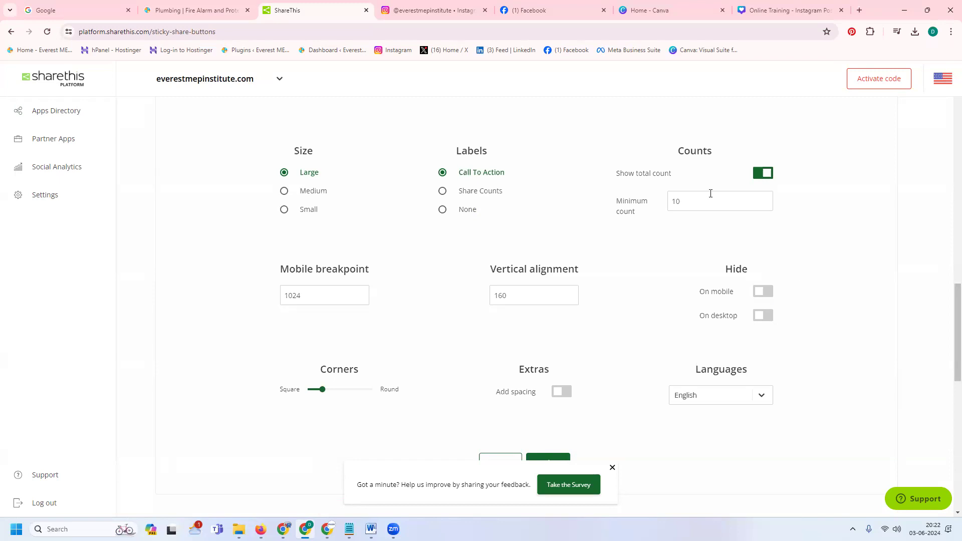
pyautogui.scroll(-3, 696, 204)
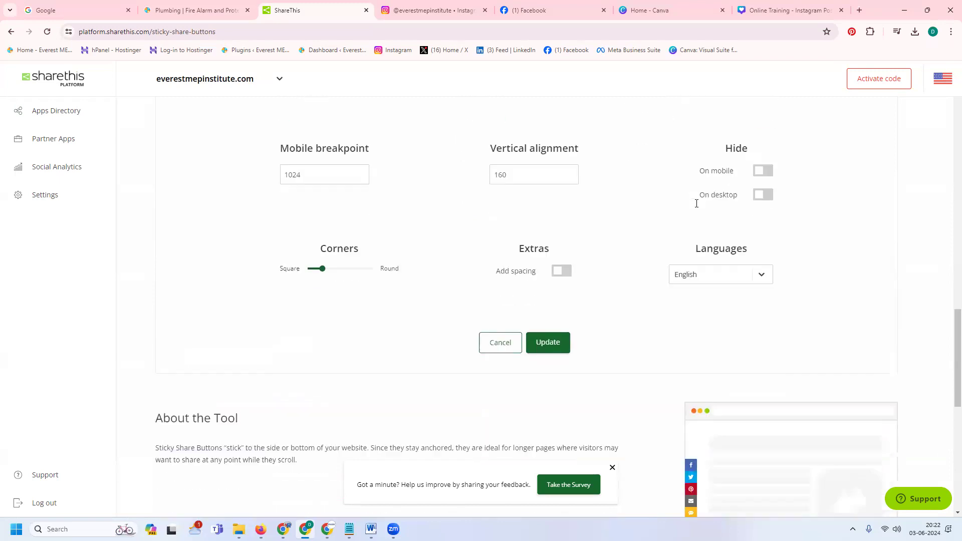
# Update the sticky button settings and copy the Activate code placement script
pyautogui.click(547, 265)
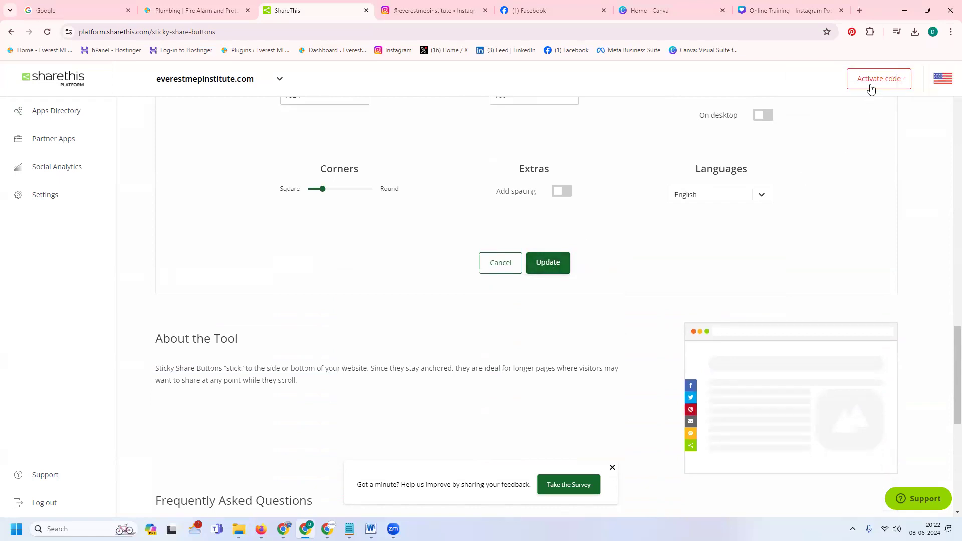
pyautogui.click(870, 87)
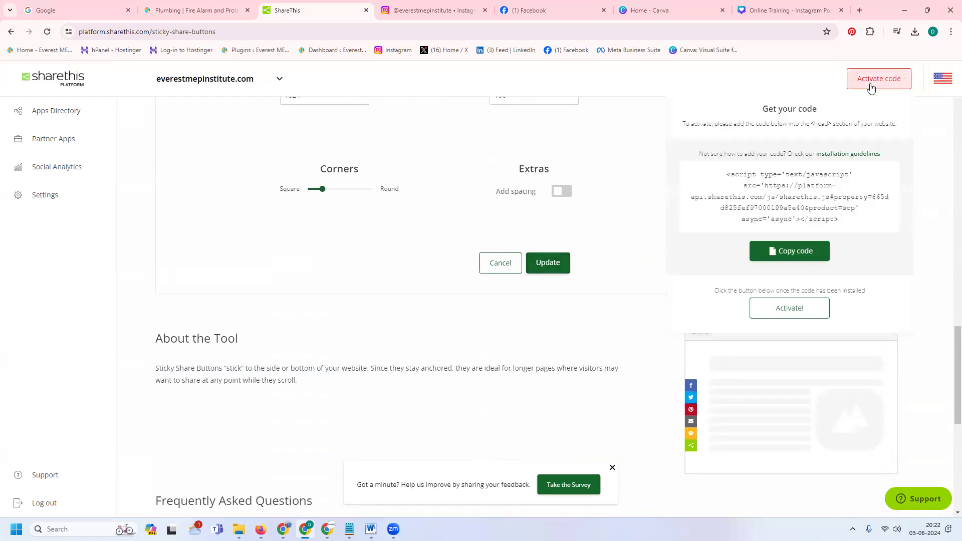
pyautogui.click(781, 253)
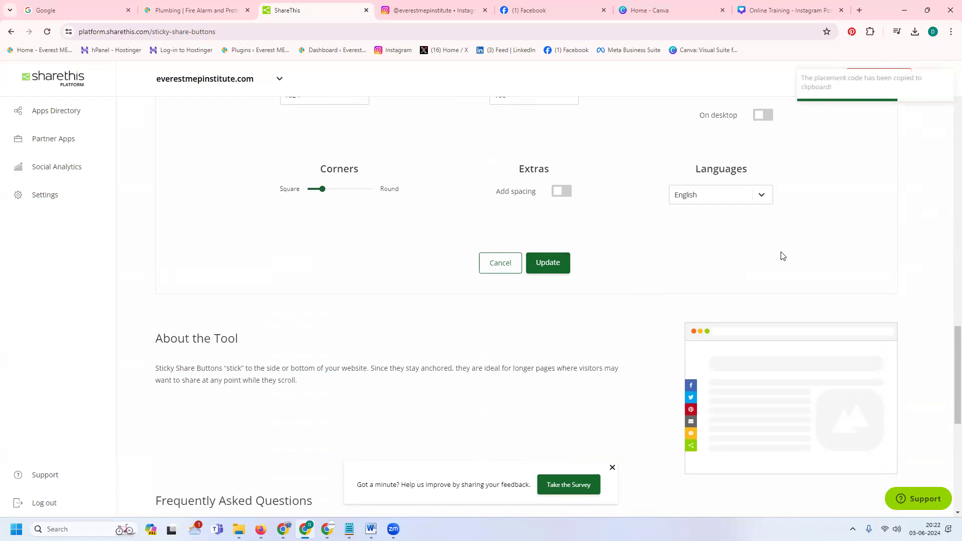
# Check the live institute site, then copy the placement code again
pyautogui.click(215, 6)
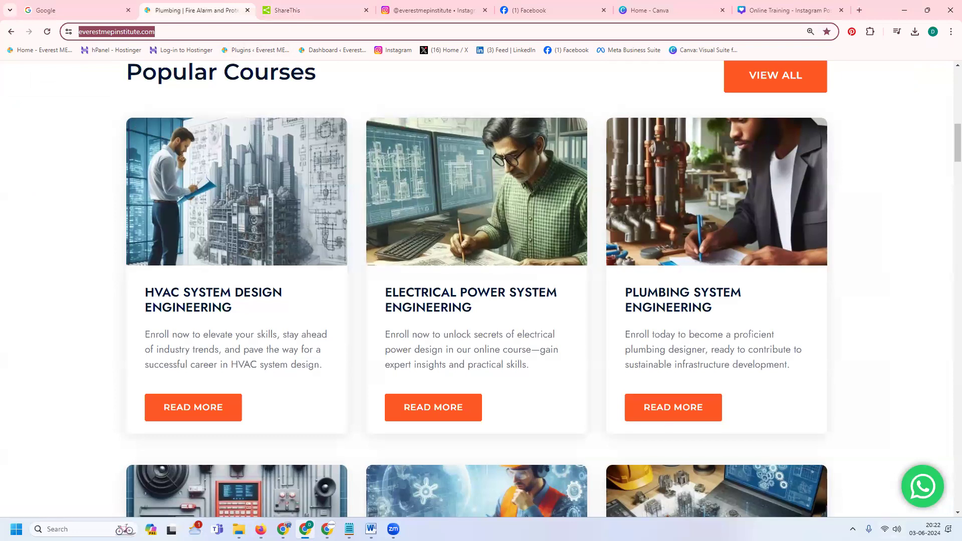
pyautogui.hotkey('ctrl', 'Tab')
pyautogui.click(876, 78)
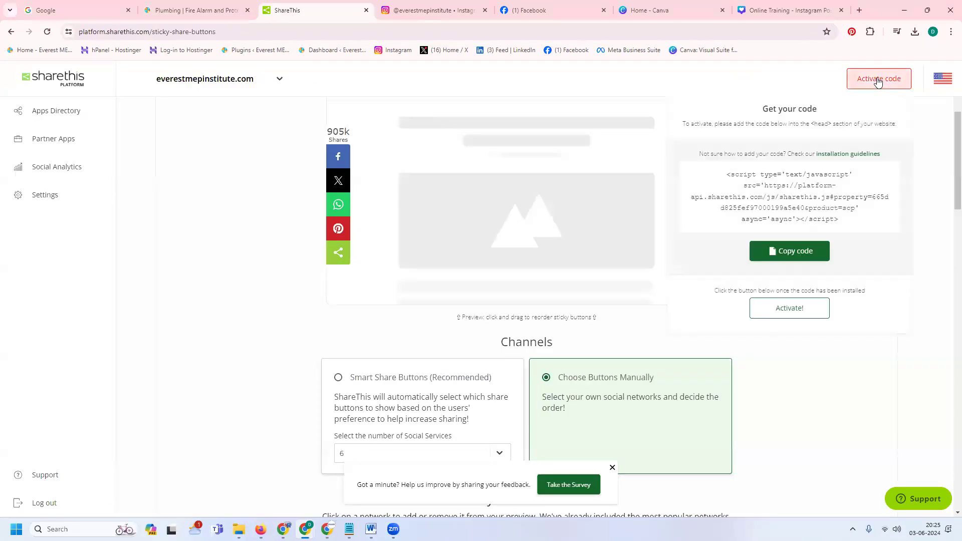
pyautogui.click(789, 251)
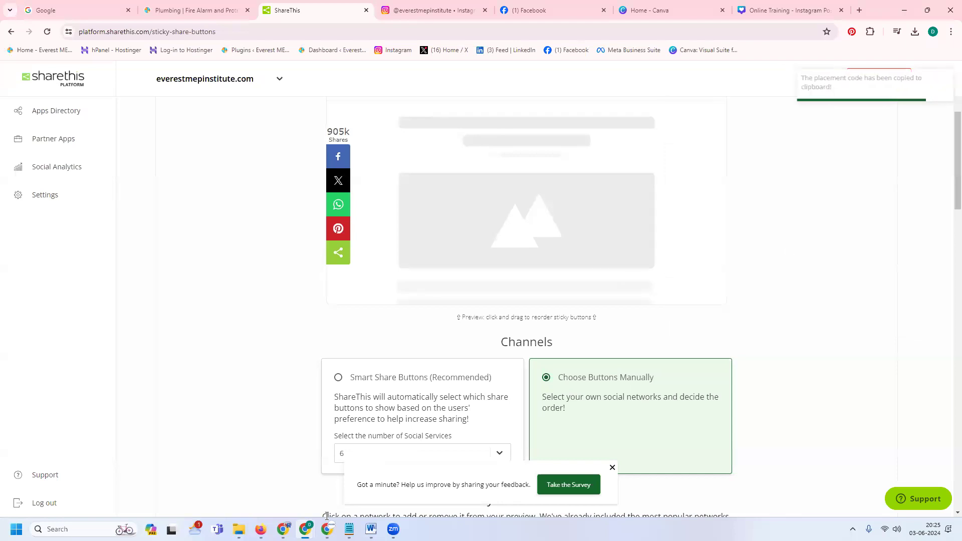
# Paste the ShareThis script below line 13 in WP Headers and Footers' Scripts in Header, then save
pyautogui.moveTo(327, 529)
pyautogui.click(353, 481)
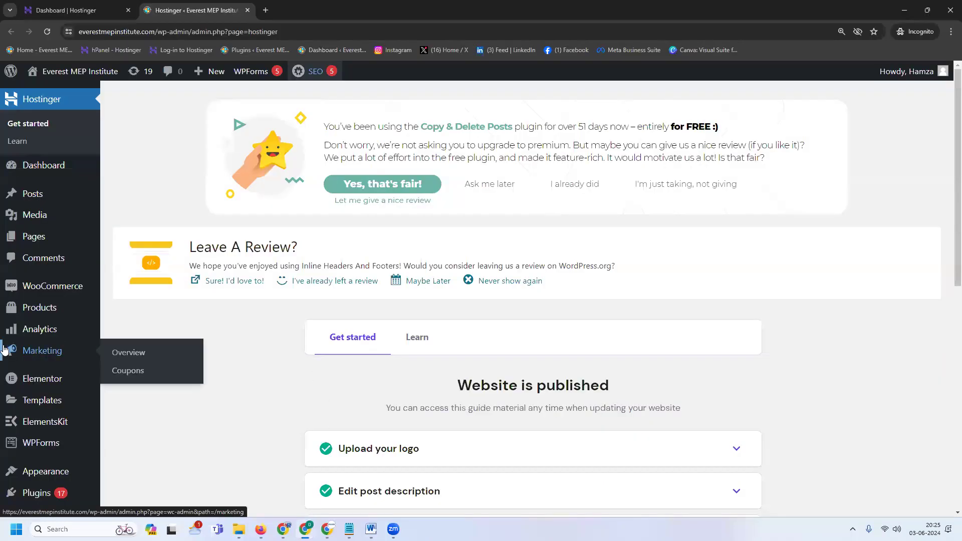
pyautogui.scroll(-1, 4, 349)
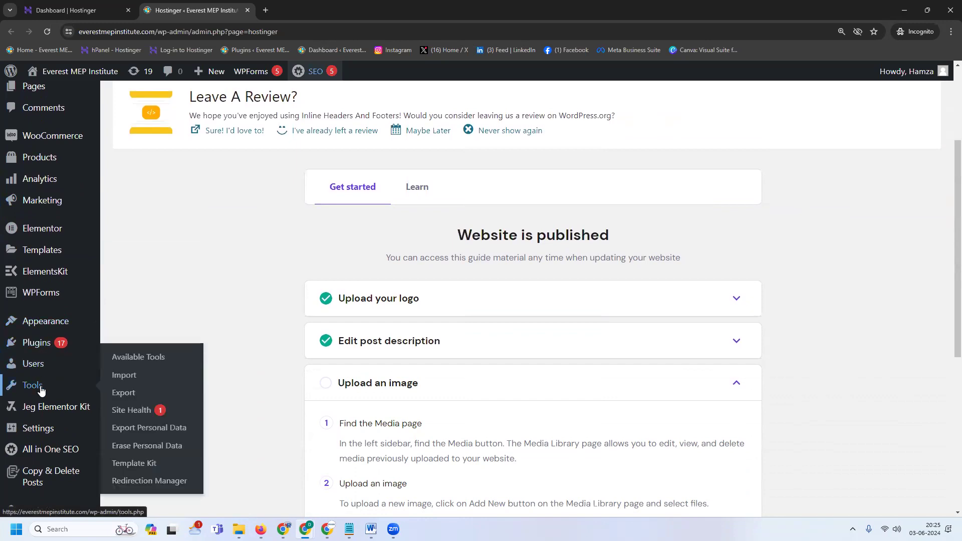
pyautogui.moveTo(38, 427)
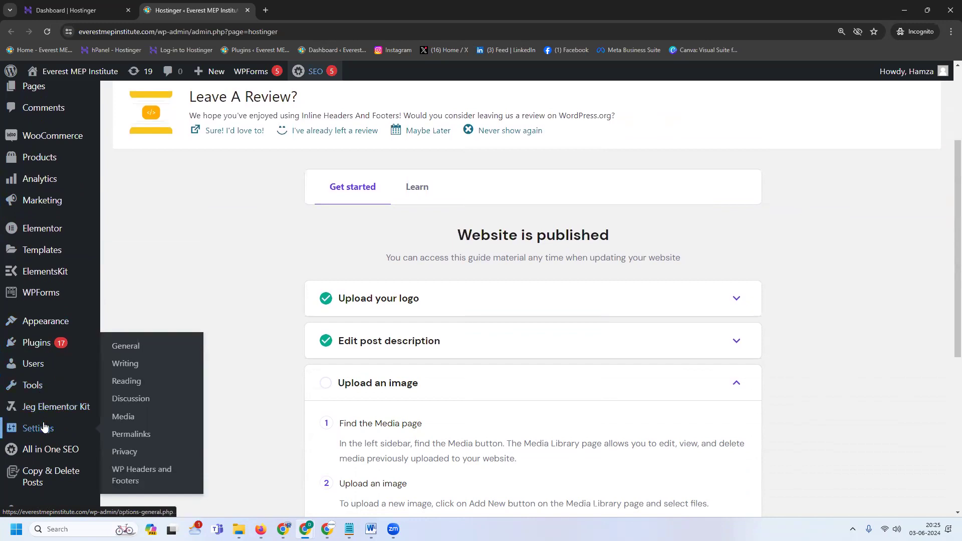
pyautogui.click(148, 482)
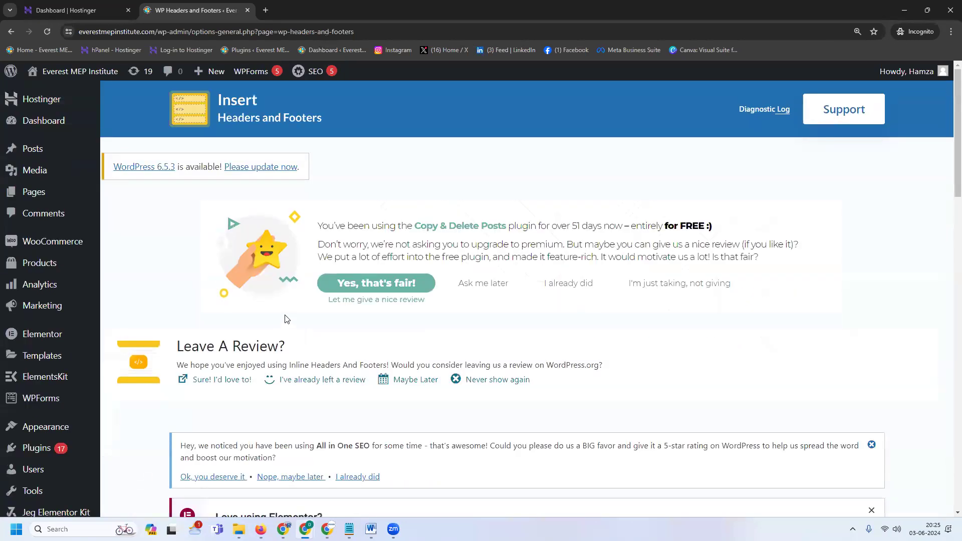
pyautogui.scroll(-3, 286, 320)
pyautogui.scroll(-3, 286, 320)
pyautogui.scroll(-3, 286, 321)
pyautogui.scroll(-1, 286, 320)
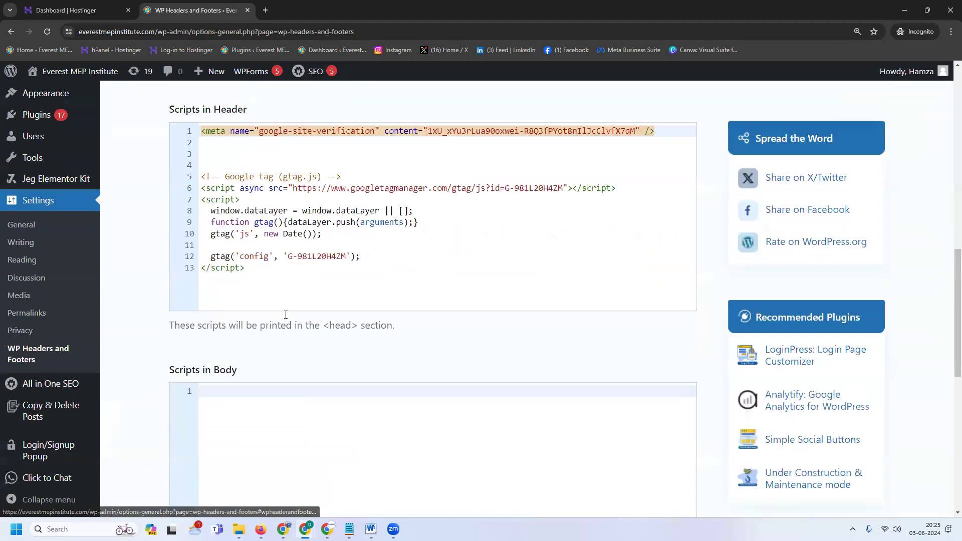
pyautogui.click(272, 260)
pyautogui.press('Return')
pyautogui.press('Return')
pyautogui.press('Return')
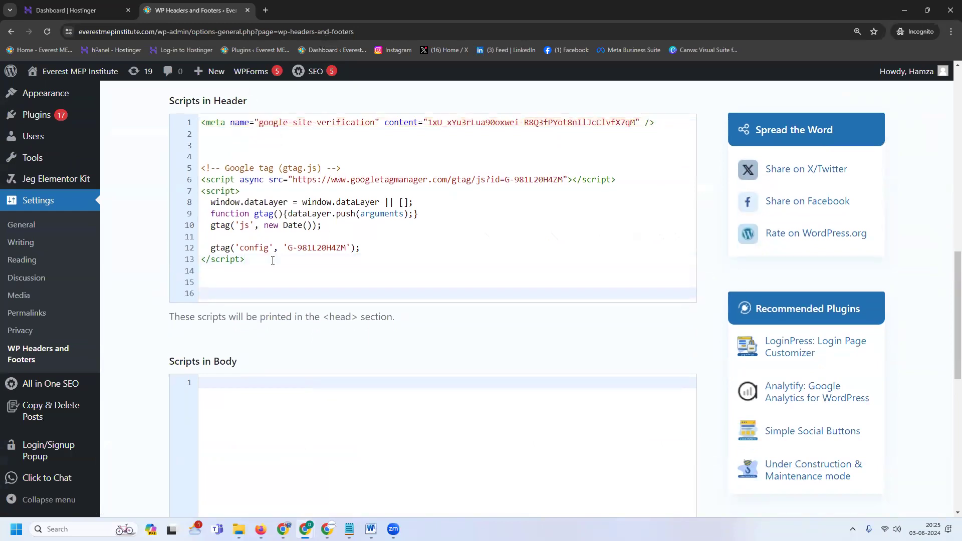
pyautogui.hotkey('ctrl', 'v')
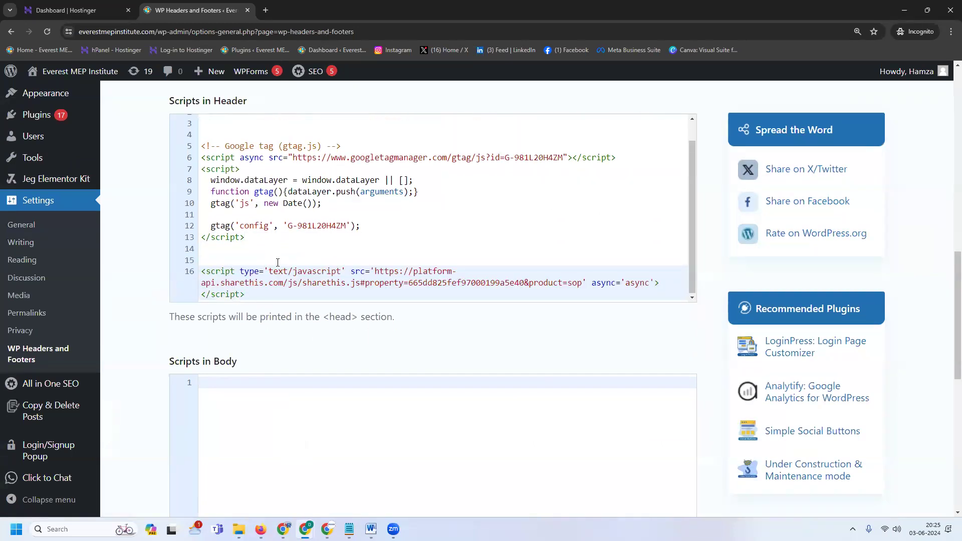
pyautogui.scroll(-3, 188, 301)
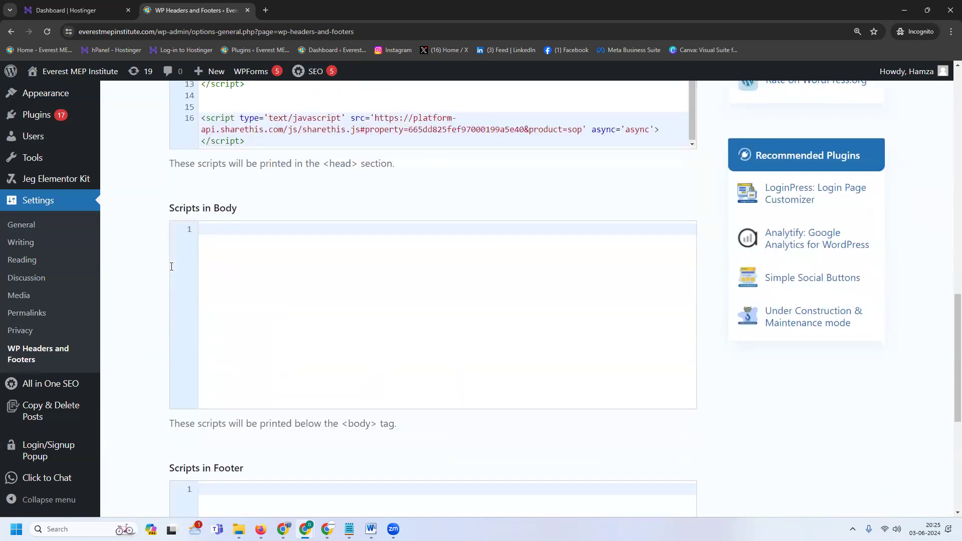
pyautogui.scroll(-3, 210, 376)
pyautogui.click(221, 429)
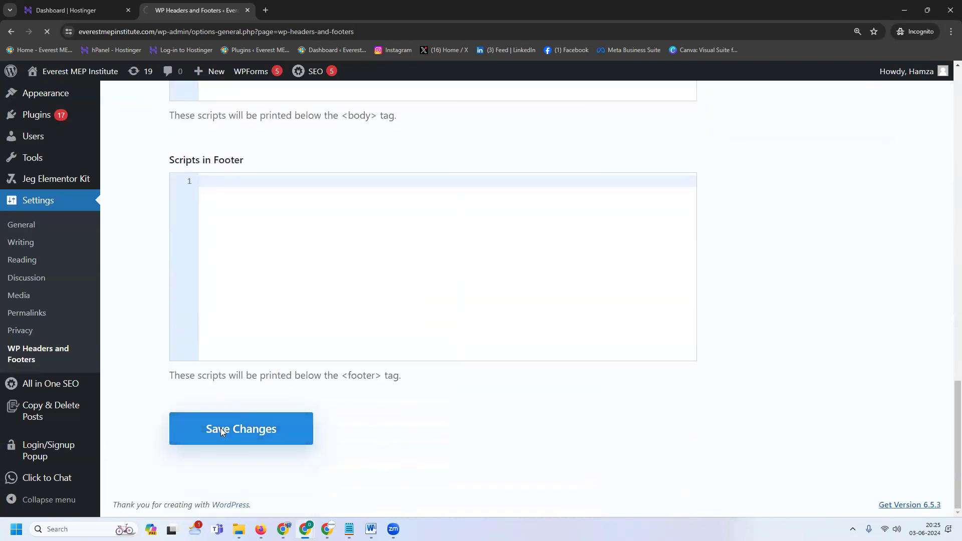
# Reload the institute homepage, try the sticky bar's Facebook button, and close its popup
pyautogui.hotkey('alt', 'Tab')
pyautogui.click(191, 10)
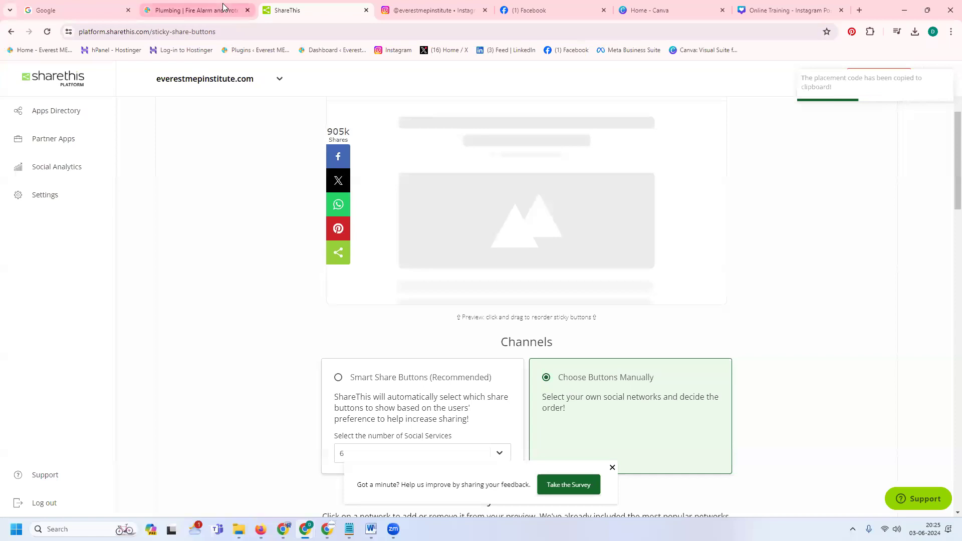
pyautogui.click(48, 31)
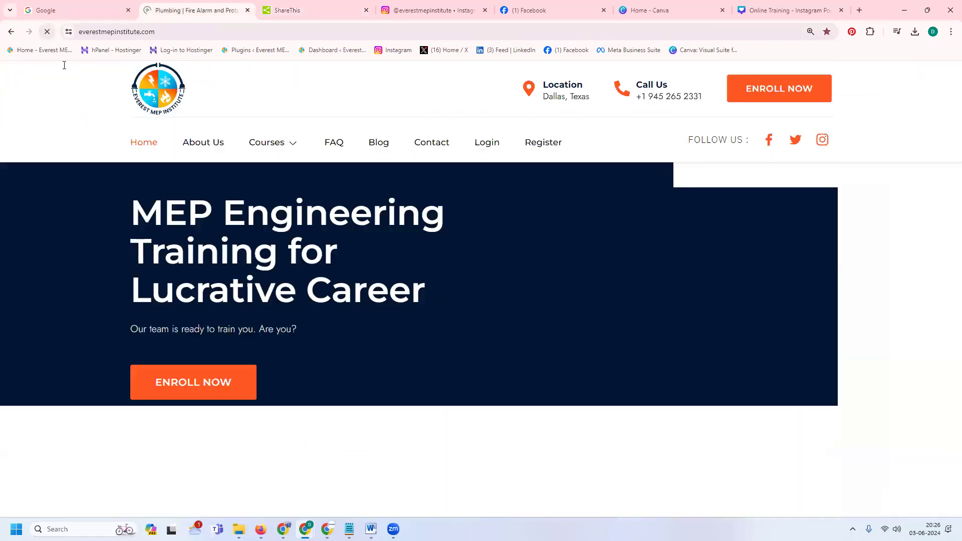
pyautogui.scroll(3, 258, 208)
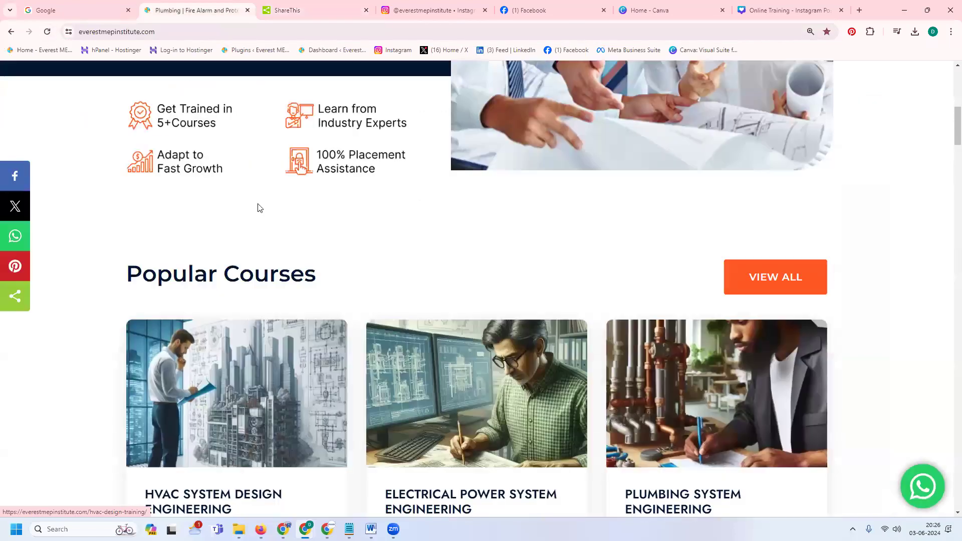
pyautogui.scroll(3, 23, 188)
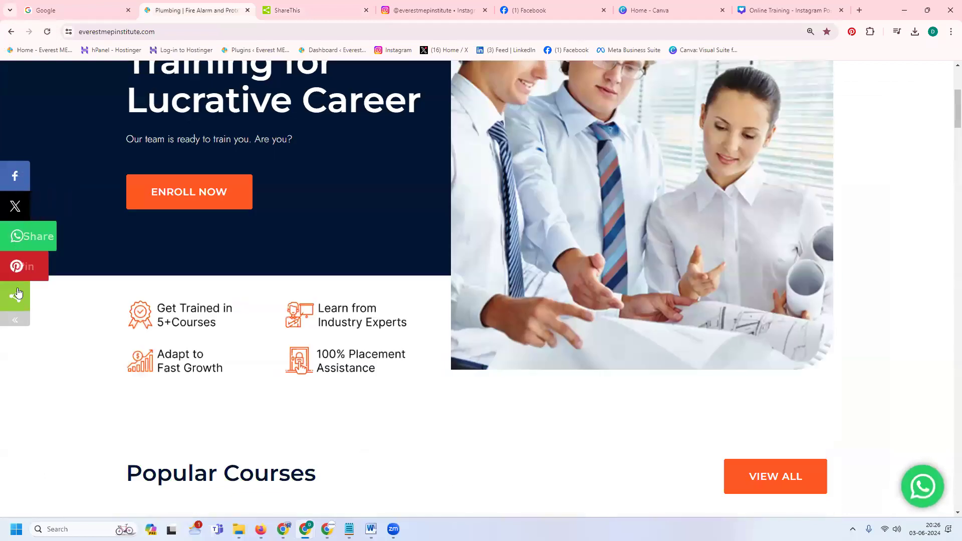
pyautogui.click(16, 178)
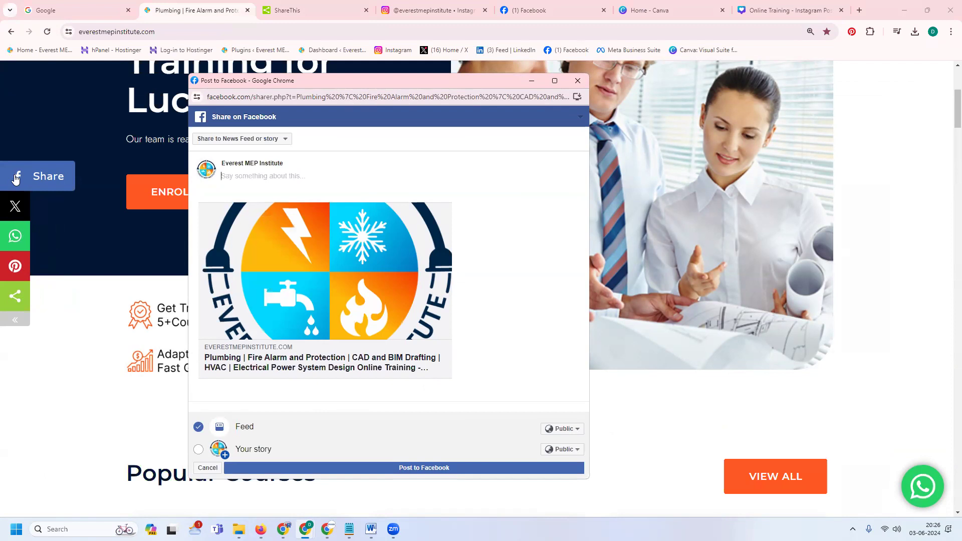
pyautogui.click(569, 83)
pyautogui.scroll(3, 406, 168)
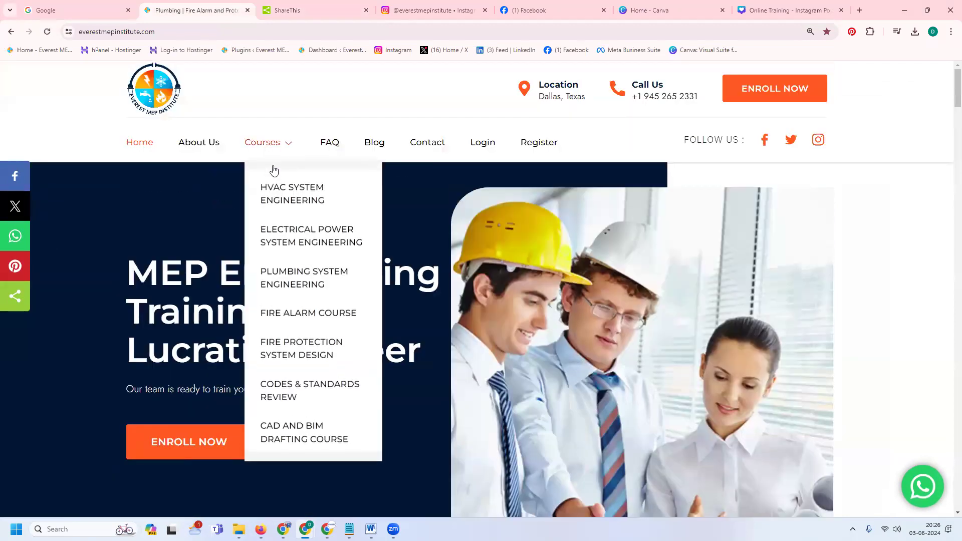
# Test the X share button on the Plumbing System Engineering page, logging into X, then close it
pyautogui.click(274, 275)
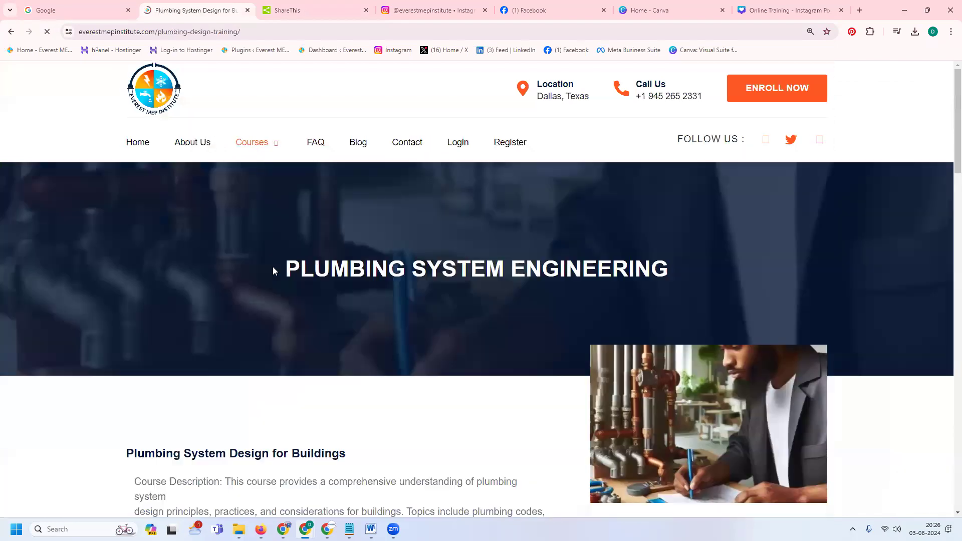
pyautogui.click(19, 208)
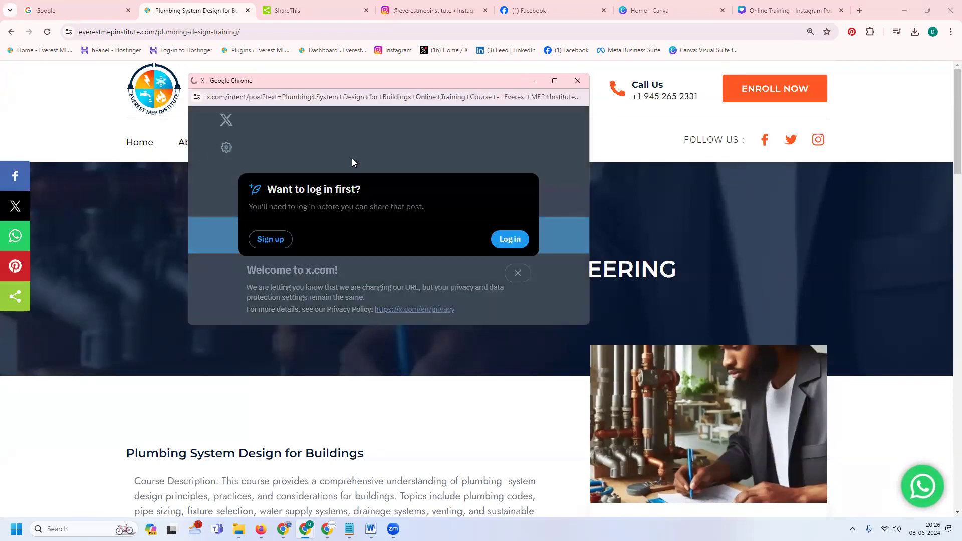
pyautogui.click(485, 186)
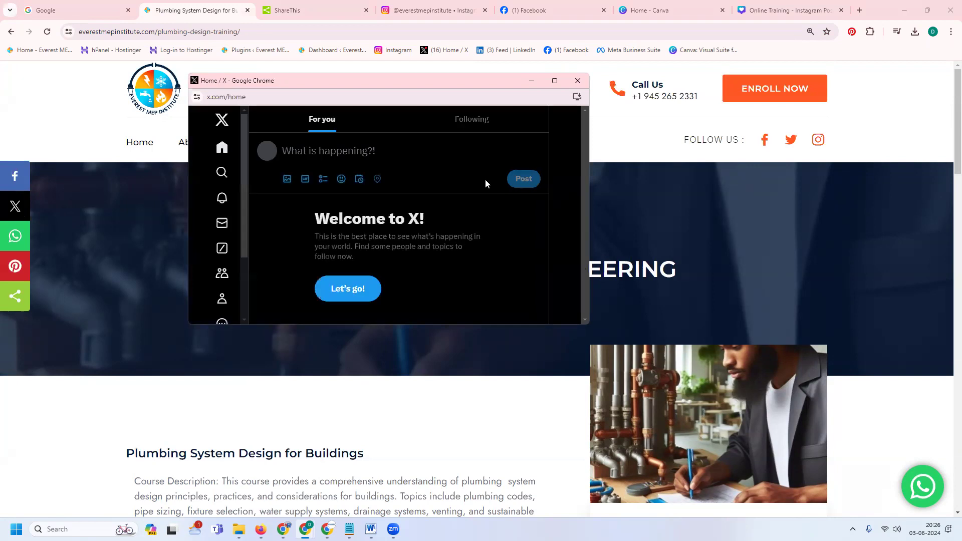
pyautogui.click(577, 80)
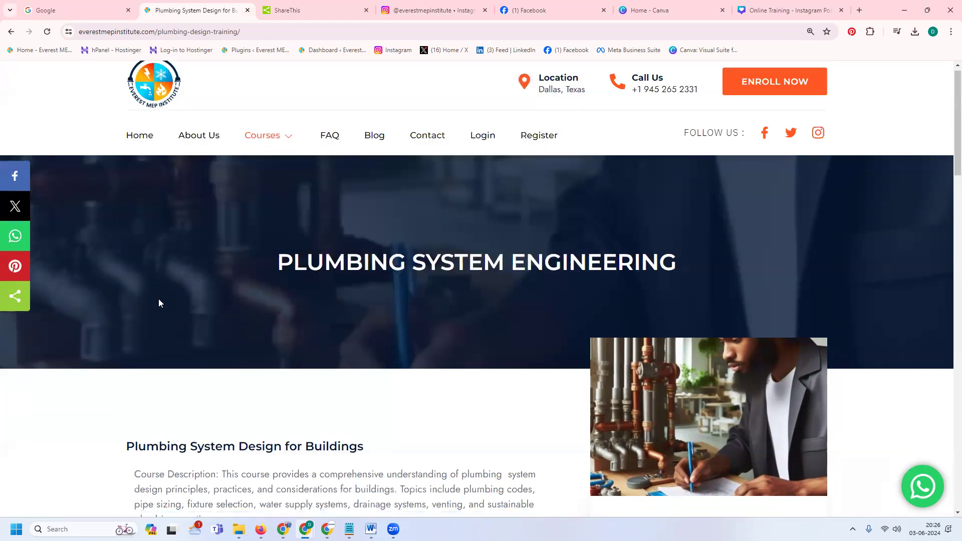
pyautogui.scroll(-2, 160, 301)
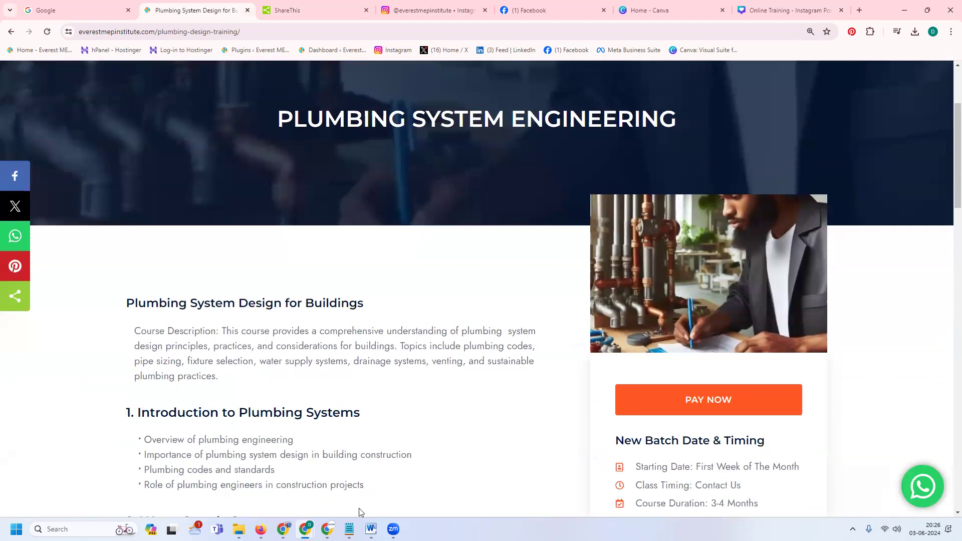
pyautogui.scroll(1, 278, 119)
pyautogui.scroll(2, 278, 118)
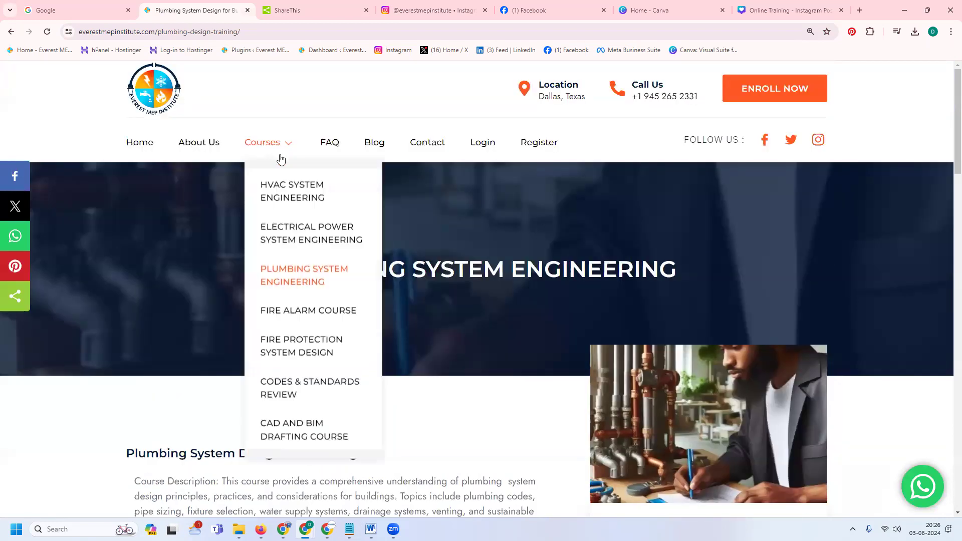
# Open the Electrical Power System Engineering page and select the Houston keyword line in Notepad
pyautogui.click(291, 254)
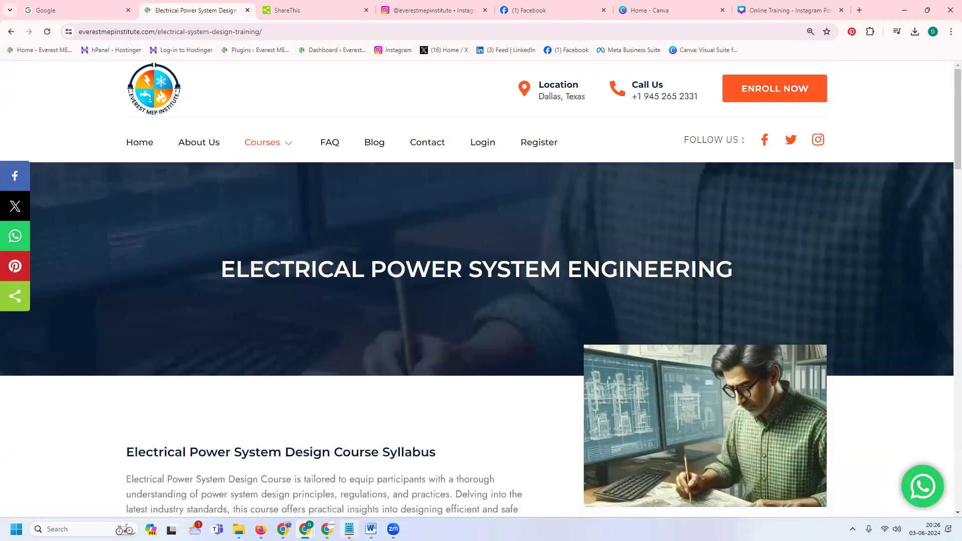
pyautogui.click(349, 528)
pyautogui.click(259, 250)
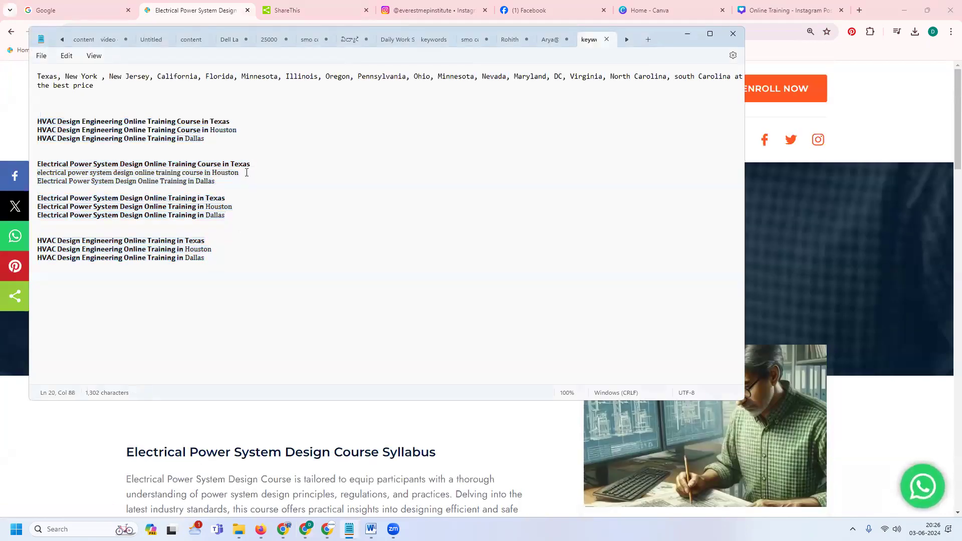
pyautogui.moveTo(242, 172); pyautogui.dragTo(14, 178)
pyautogui.hotkey('ctrl', 'c')
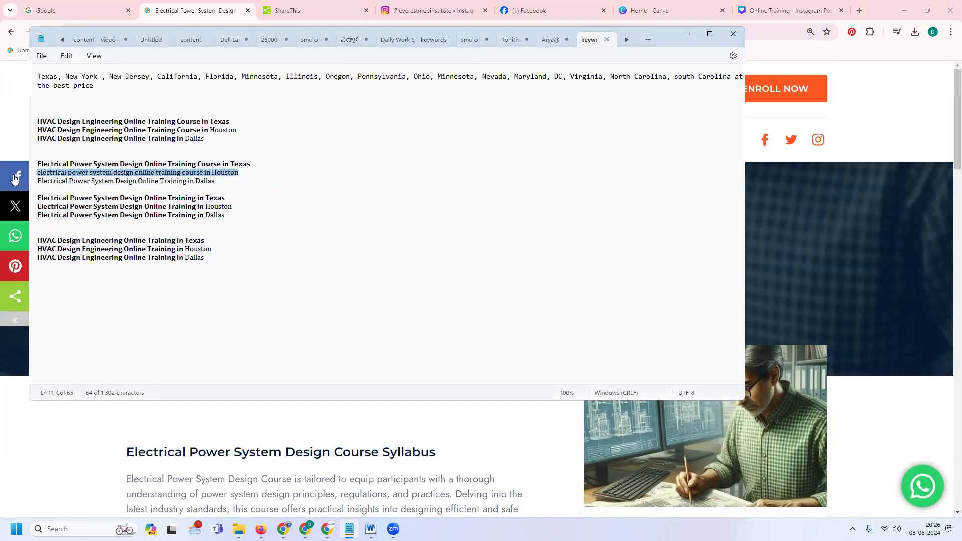
# Share the page to X, replacing the title with the Houston keyword line, and publish the post
pyautogui.click(14, 178)
pyautogui.click(14, 205)
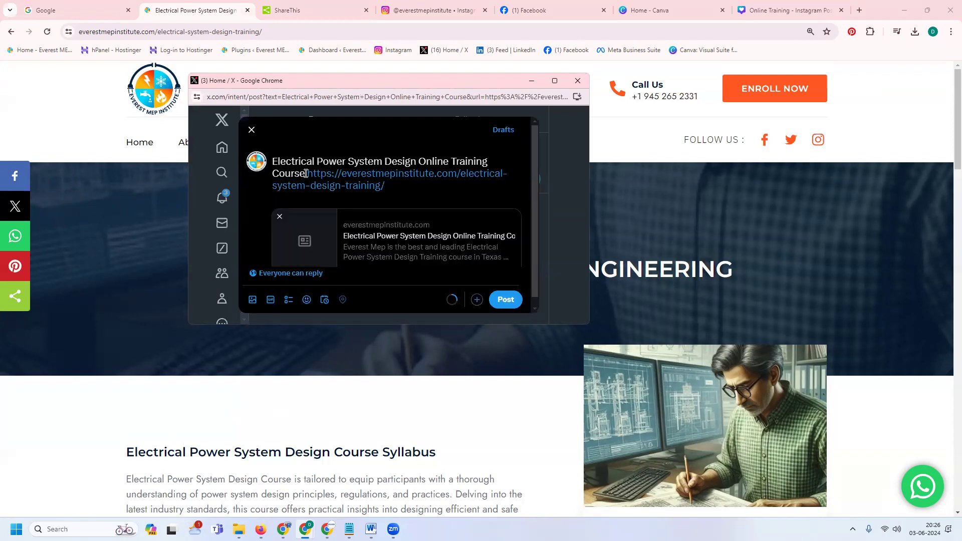
pyautogui.moveTo(305, 174); pyautogui.dragTo(269, 163)
pyautogui.hotkey('ctrl', 'v')
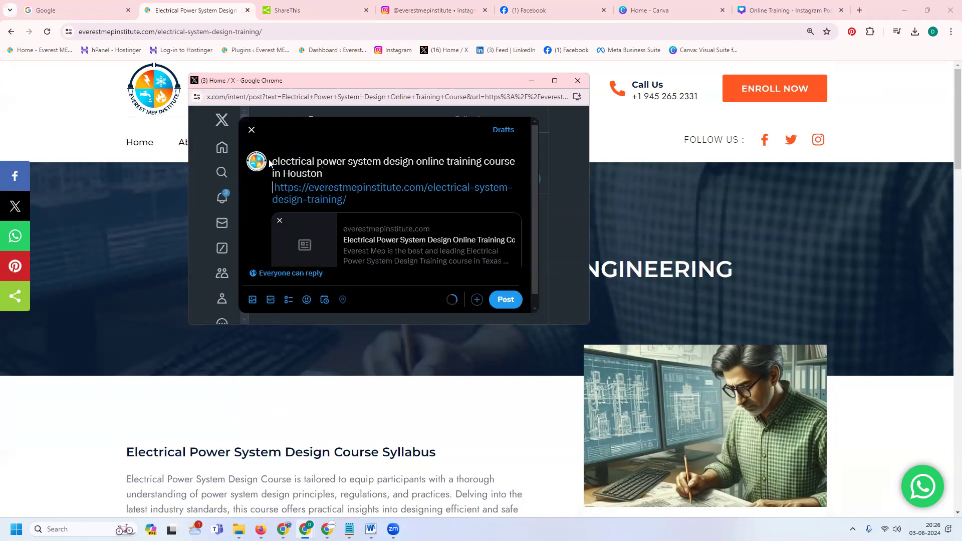
pyautogui.click(356, 196)
pyautogui.press('Return')
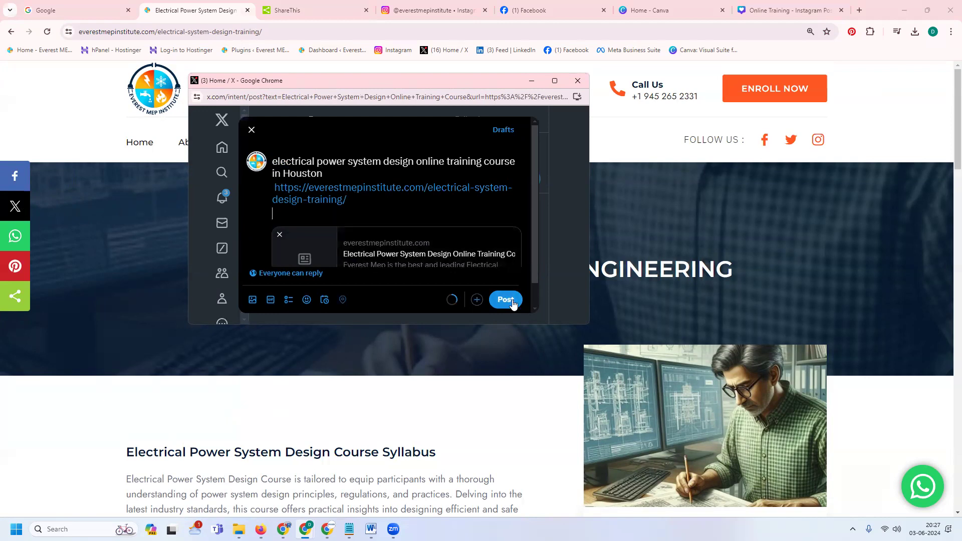
pyautogui.click(511, 300)
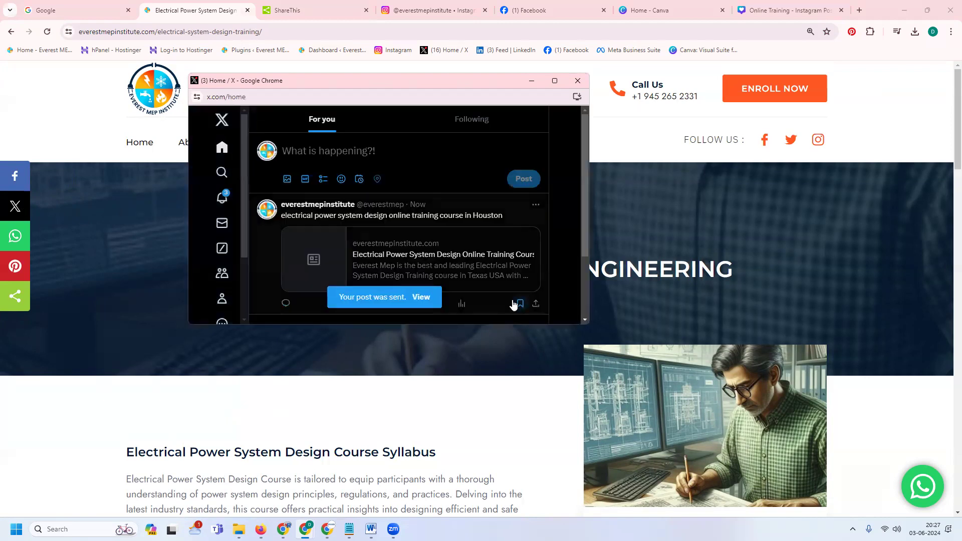
pyautogui.click(577, 80)
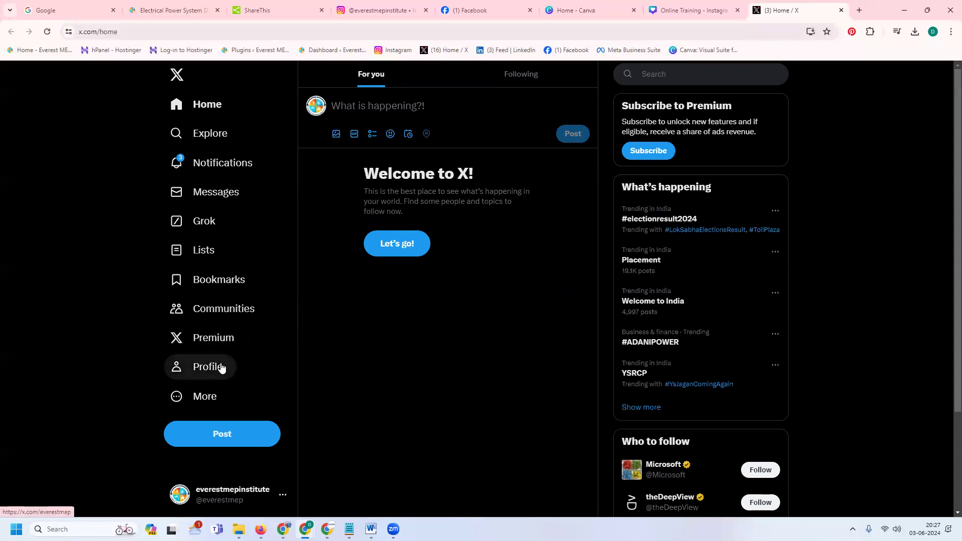
# Find the Houston post on the institute's X profile and follow its link to the electrical course page
pyautogui.click(220, 367)
pyautogui.scroll(-1, 386, 240)
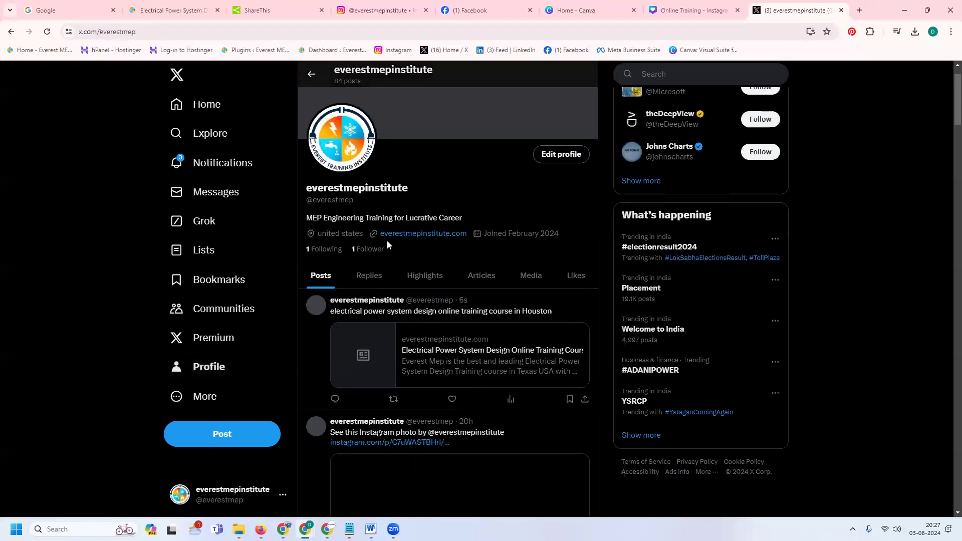
pyautogui.scroll(-1, 387, 241)
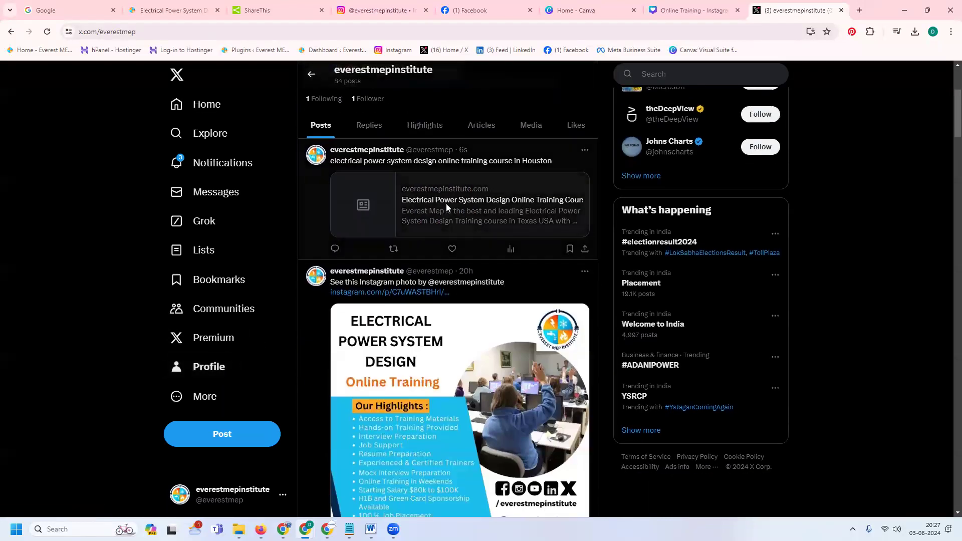
pyautogui.click(446, 207)
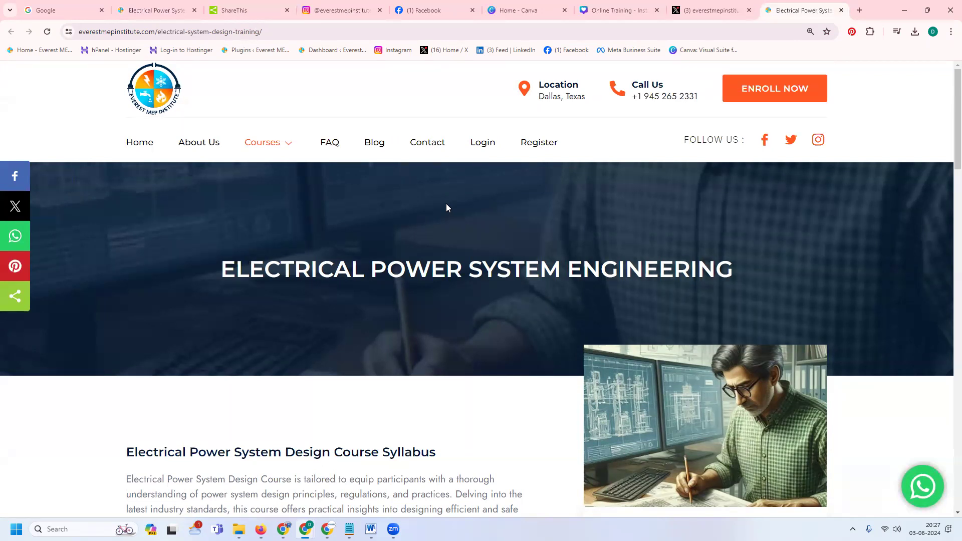
# Show the sticky share buttons installation code in ShareThis, then go back to the electrical course page
pyautogui.click(244, 9)
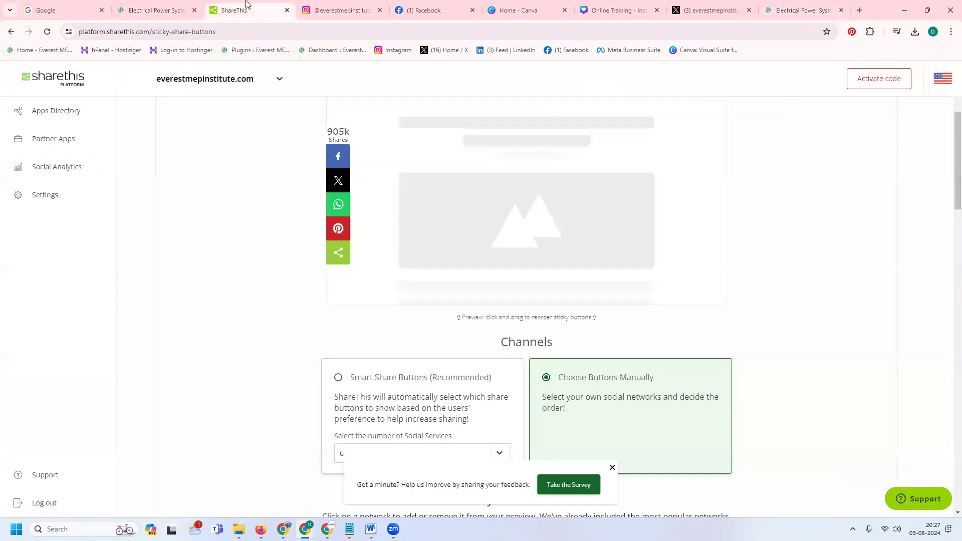
pyautogui.click(170, 11)
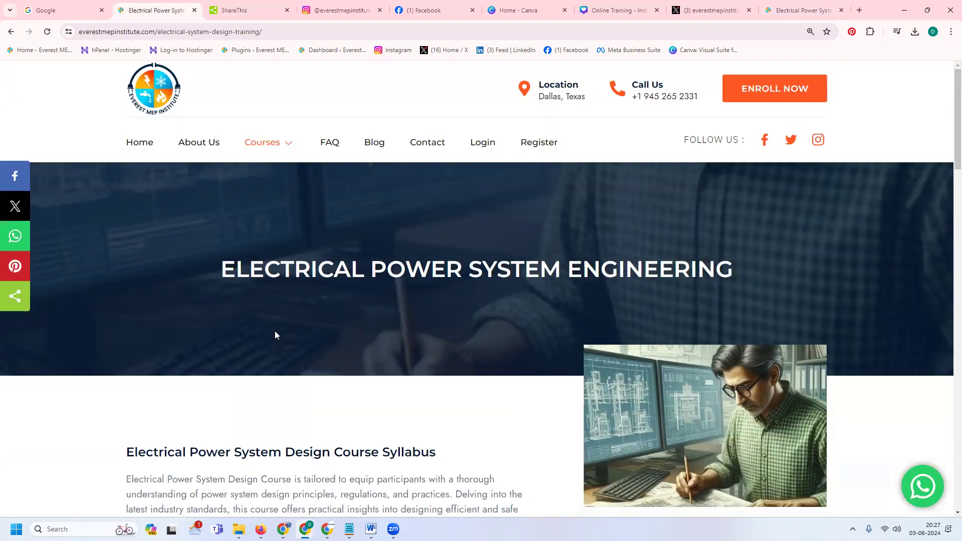
pyautogui.click(248, 9)
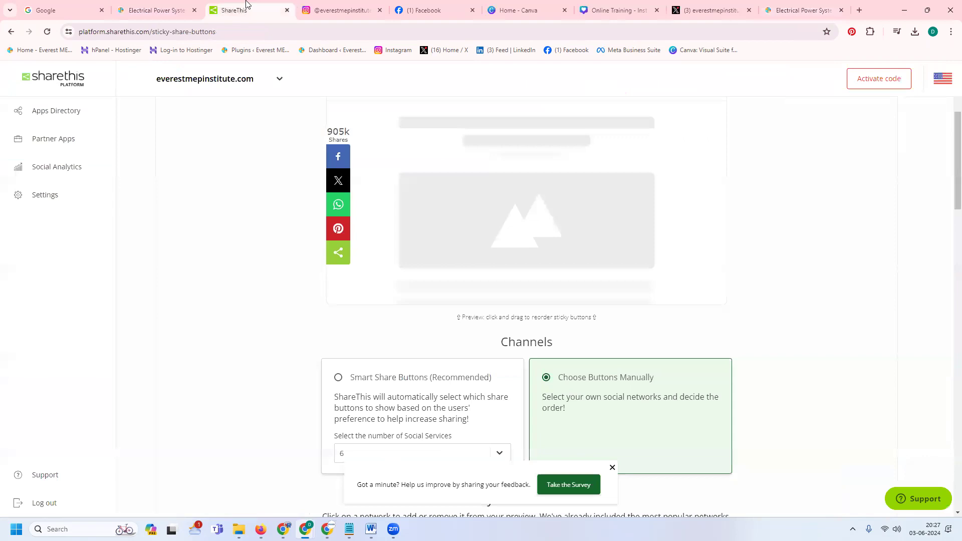
pyautogui.click(891, 89)
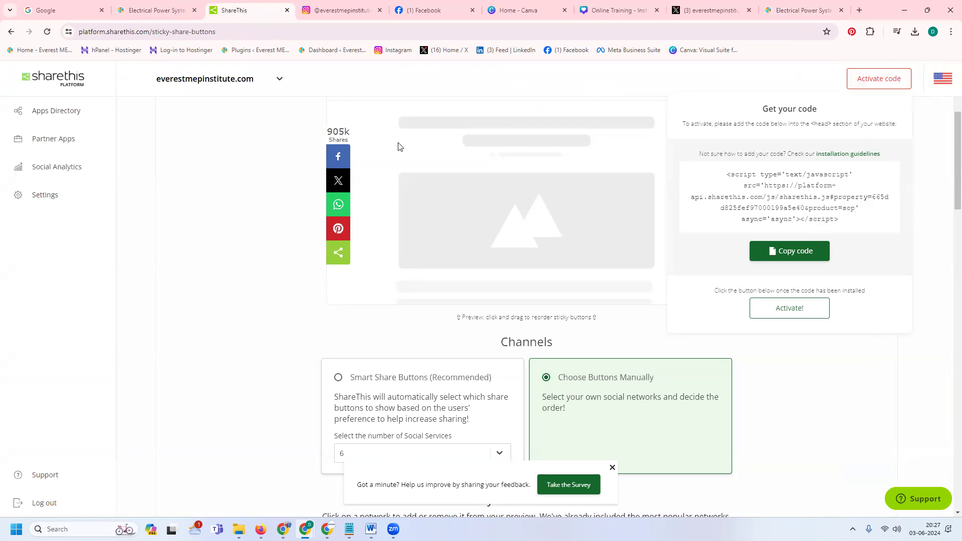
pyautogui.click(164, 10)
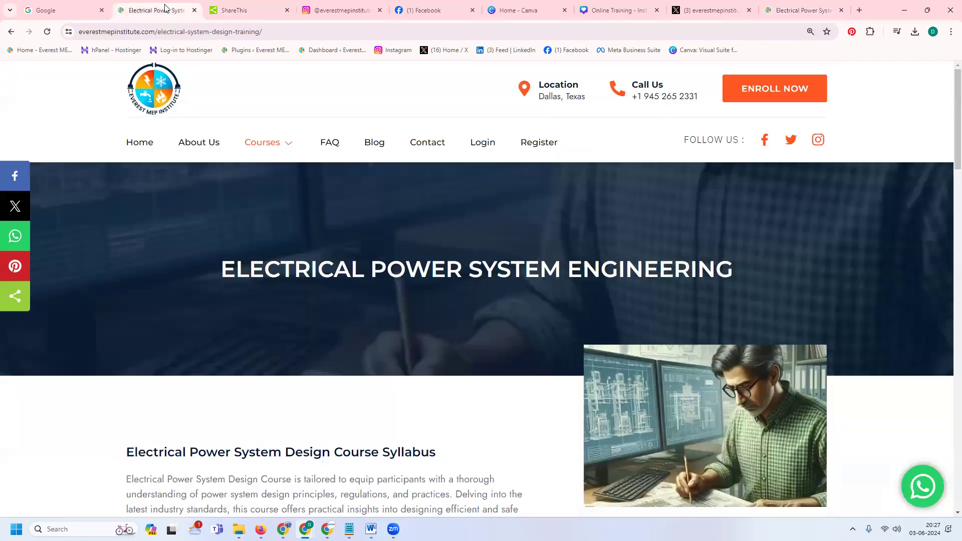
# Open the sticky bar's green Share overlay listing all sharing networks, then close it
pyautogui.click(16, 303)
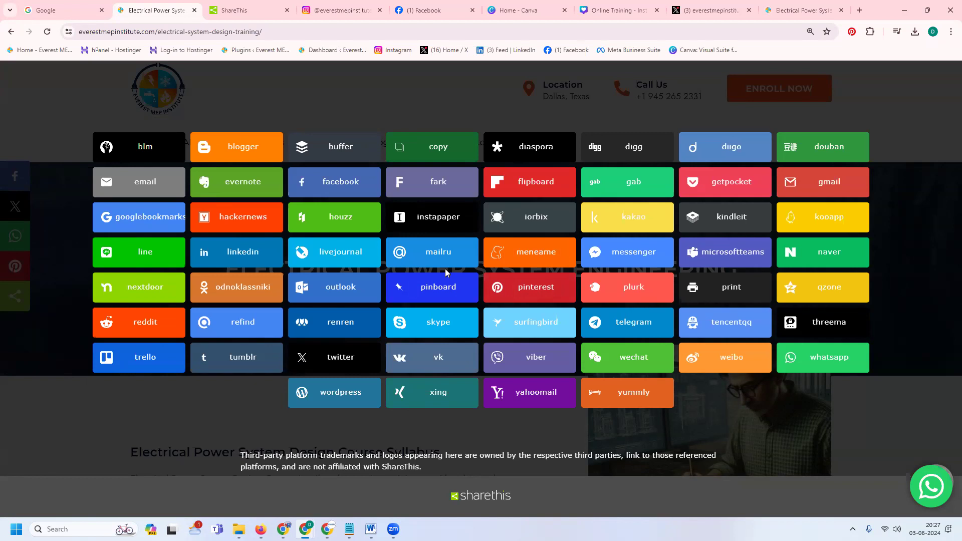
pyautogui.click(932, 162)
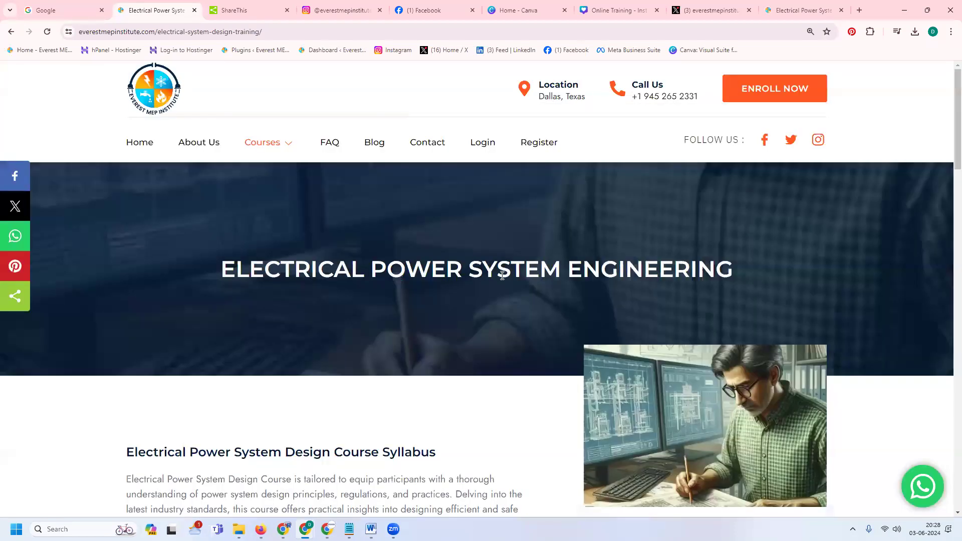
pyautogui.hotkey('alt', 'Tab')
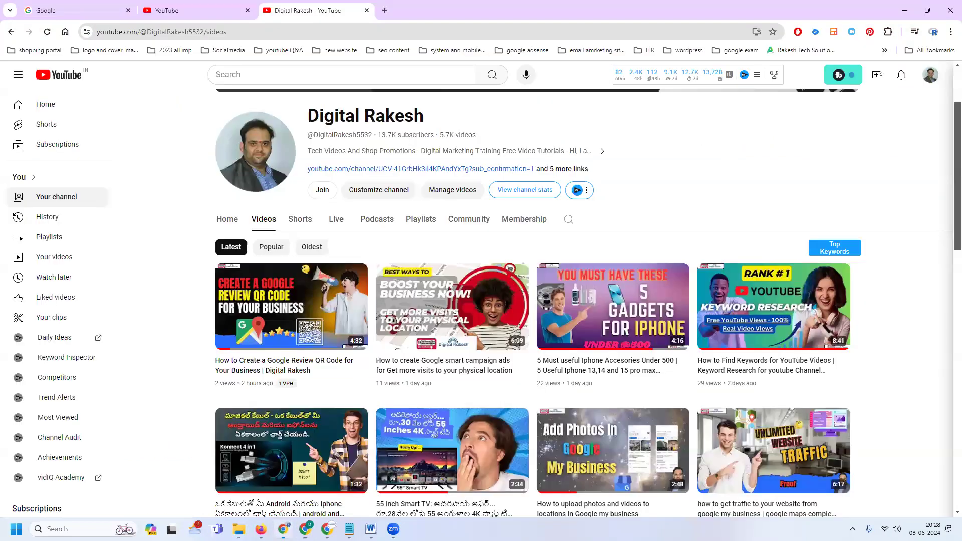